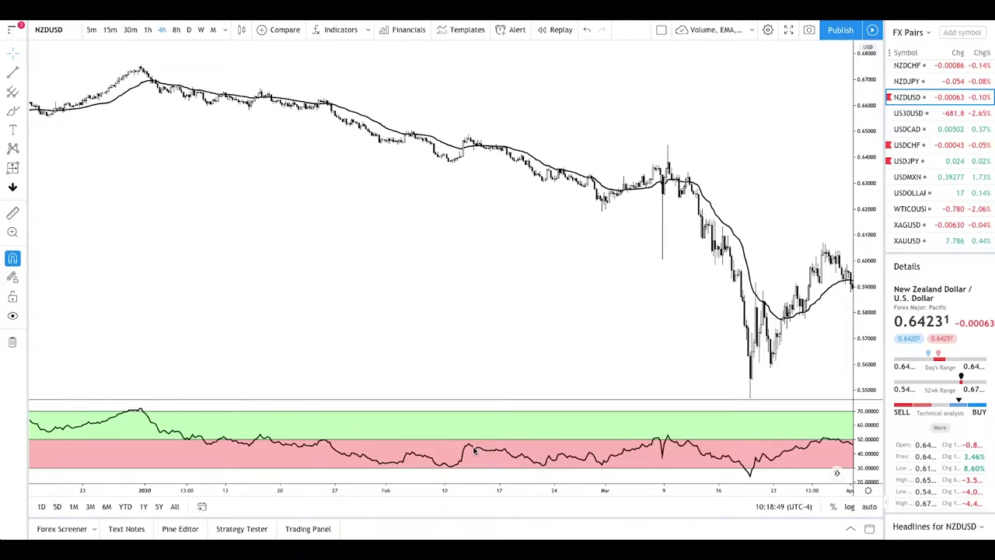
{"action": "double_click", "coordinate": [474, 451]}
{"action": "left_click", "coordinate": [420, 72]}
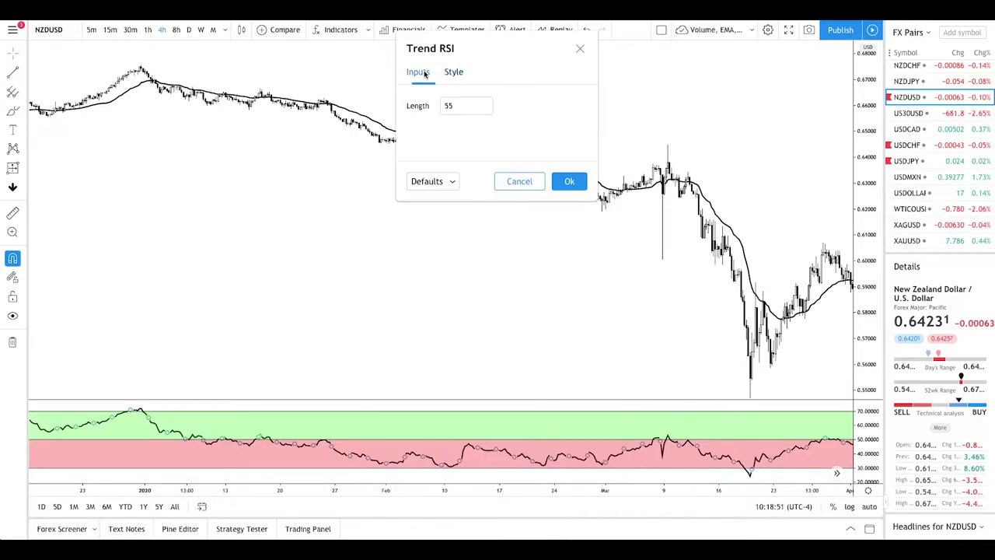
{"action": "left_click", "coordinate": [466, 105]}
{"action": "left_click", "coordinate": [580, 48]}
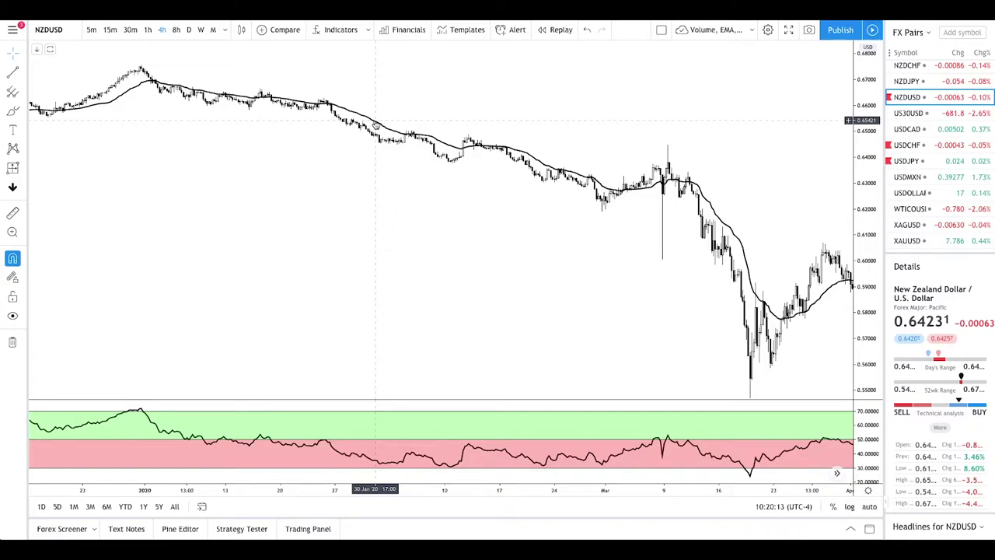
{"action": "double_click", "coordinate": [376, 125]}
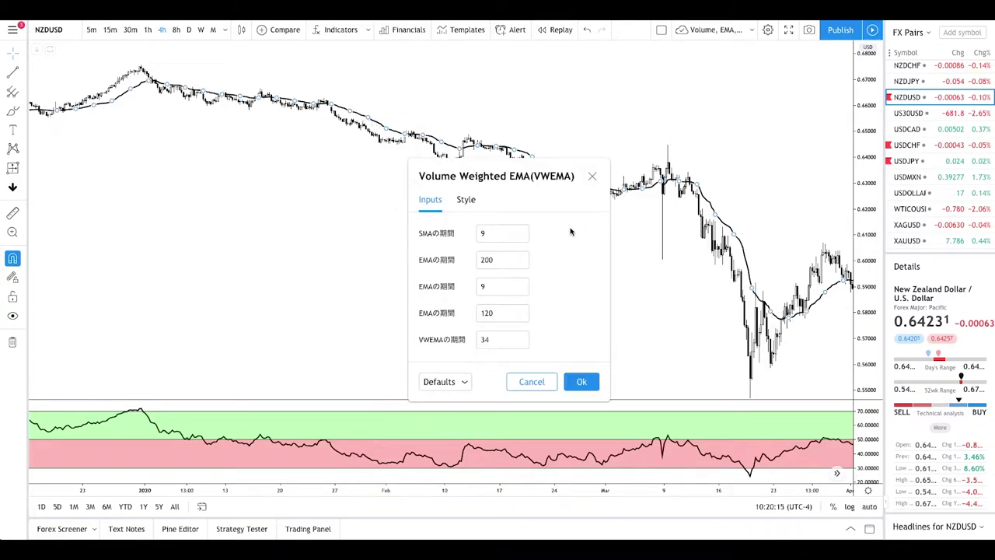
{"action": "left_click", "coordinate": [499, 341]}
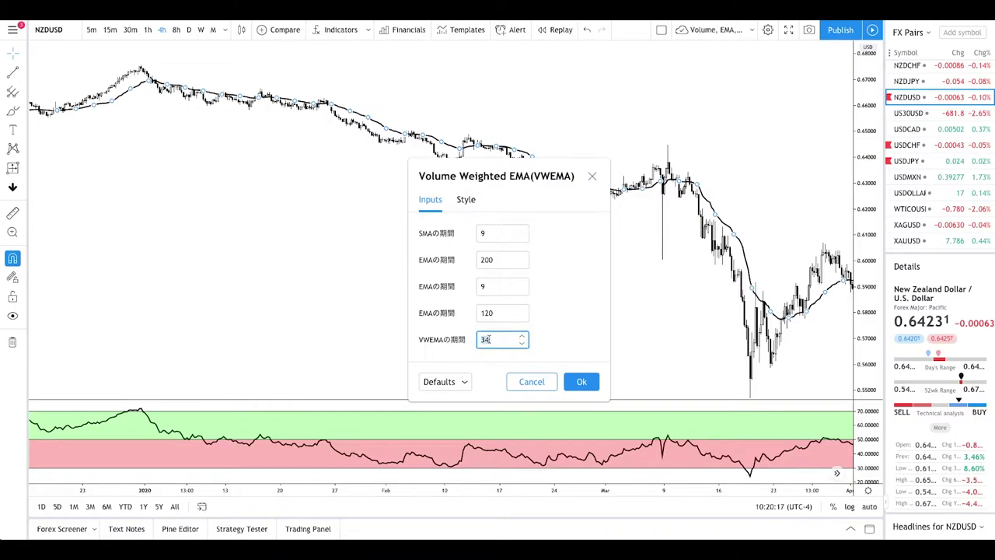
{"action": "left_click", "coordinate": [581, 381]}
{"action": "left_click", "coordinate": [597, 305]}
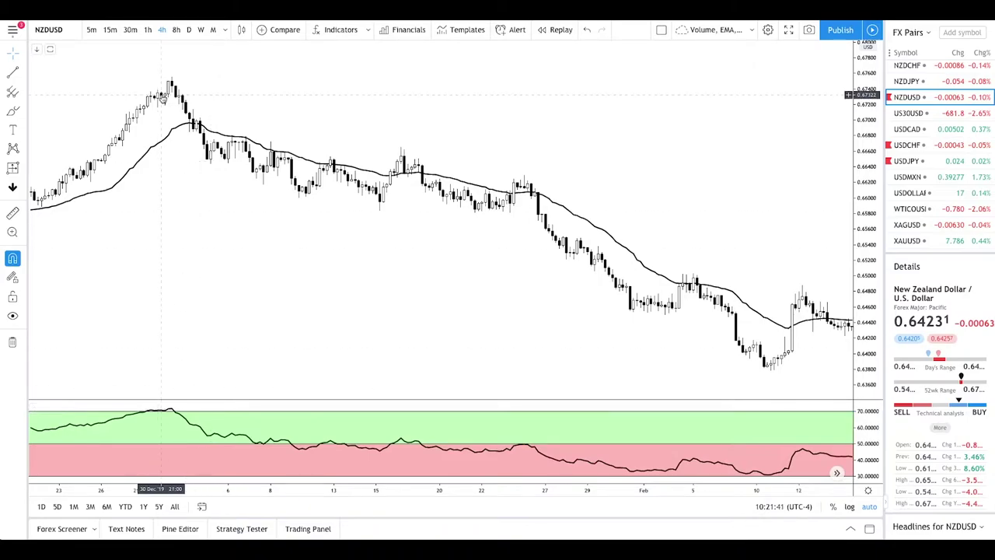
{"action": "left_click", "coordinate": [175, 134]}
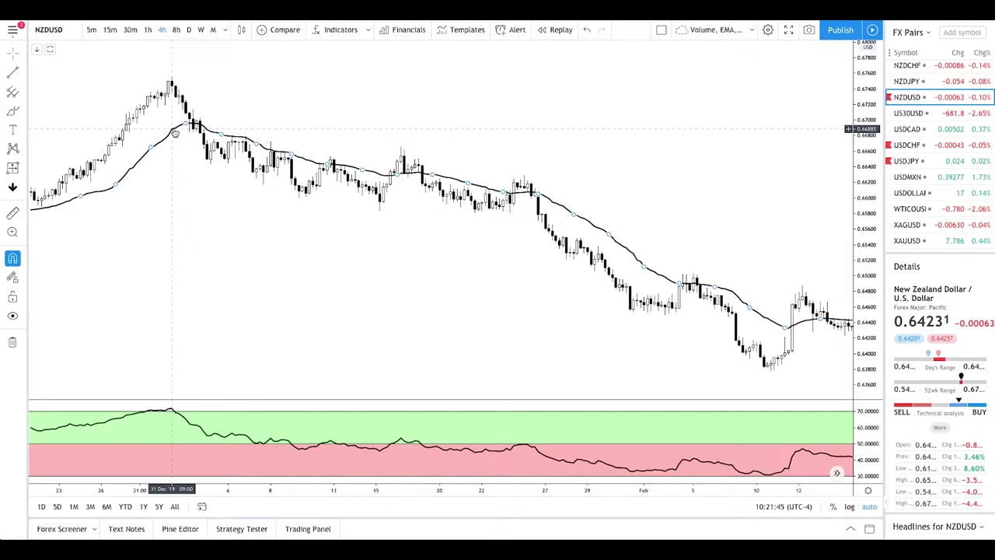
{"action": "scroll", "coordinate": [242, 233], "scroll_direction": "down", "scroll_amount": 2}
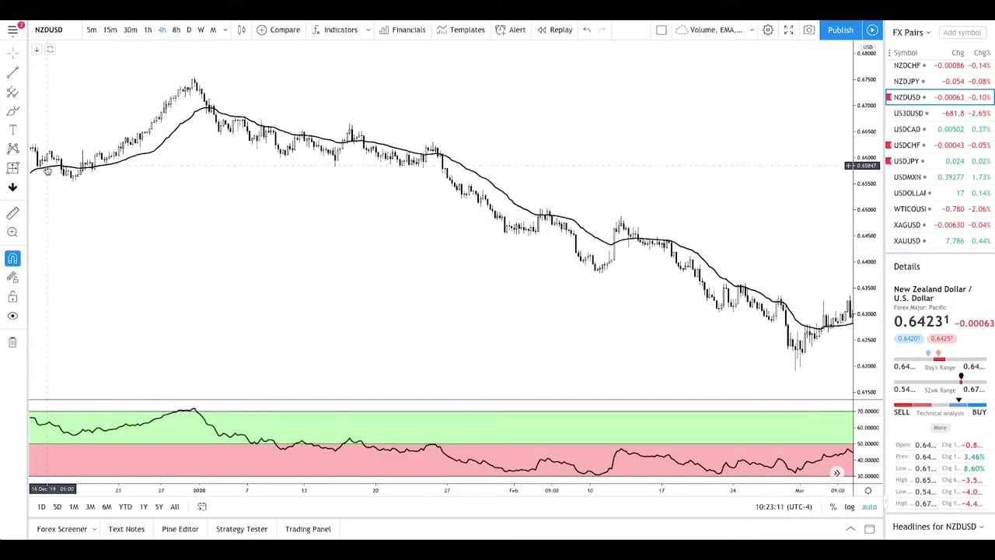
{"action": "scroll", "coordinate": [49, 171], "scroll_direction": "down", "scroll_amount": 2}
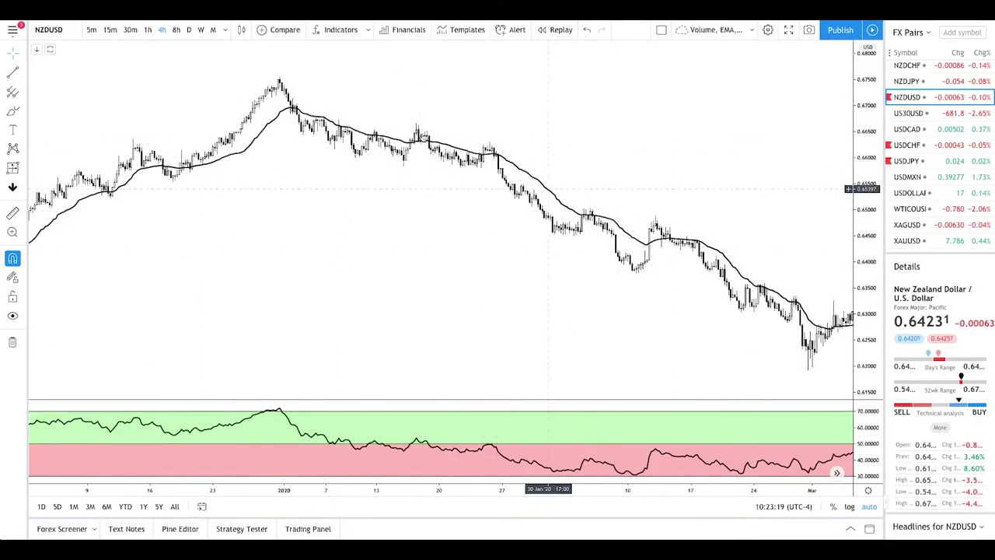
{"action": "scroll", "coordinate": [392, 195], "scroll_direction": "up", "scroll_amount": 2}
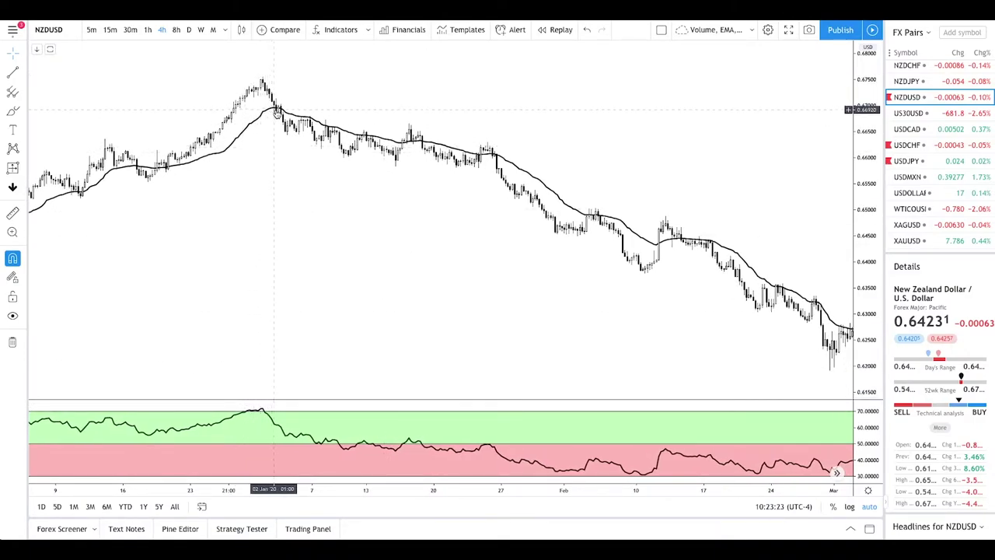
Step: Draw a date-and-price range box from the early-January high to late March, reading −12.88% over 344 bars
{"action": "left_click", "coordinate": [13, 167]}
{"action": "scroll", "coordinate": [393, 265], "scroll_direction": "up", "scroll_amount": 3}
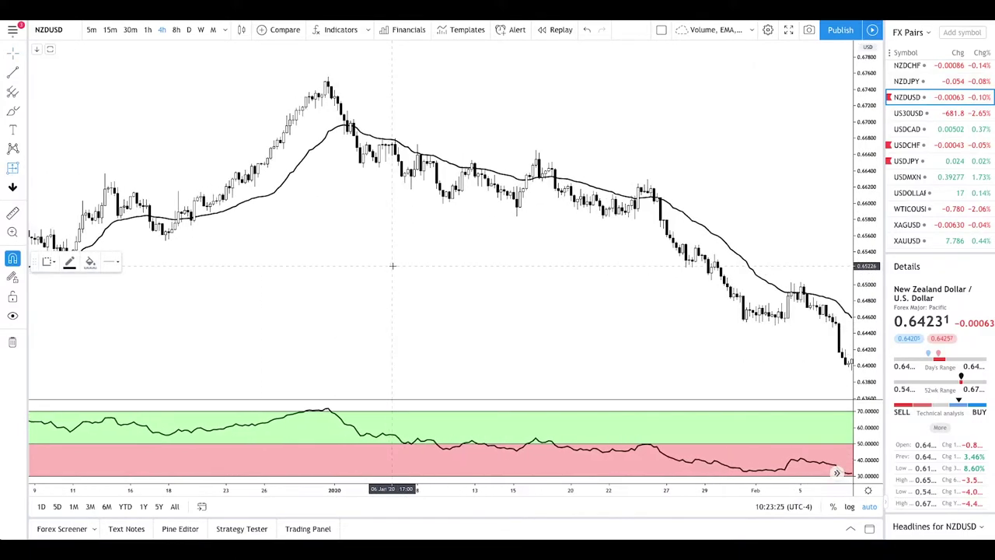
{"action": "left_click", "coordinate": [302, 146]}
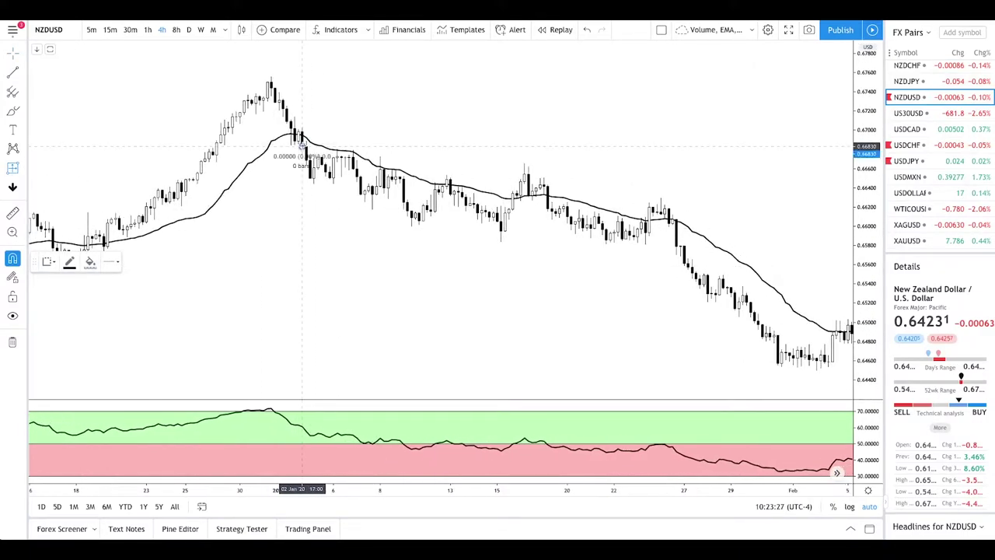
{"action": "scroll", "coordinate": [335, 163], "scroll_direction": "down", "scroll_amount": 2}
{"action": "scroll", "coordinate": [337, 168], "scroll_direction": "down", "scroll_amount": 6}
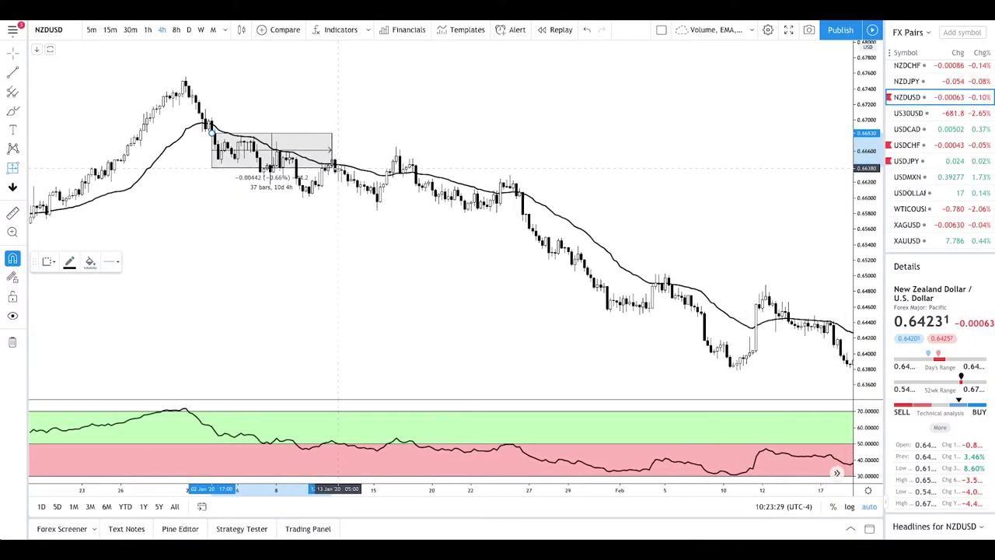
{"action": "scroll", "coordinate": [338, 168], "scroll_direction": "right", "scroll_amount": 10}
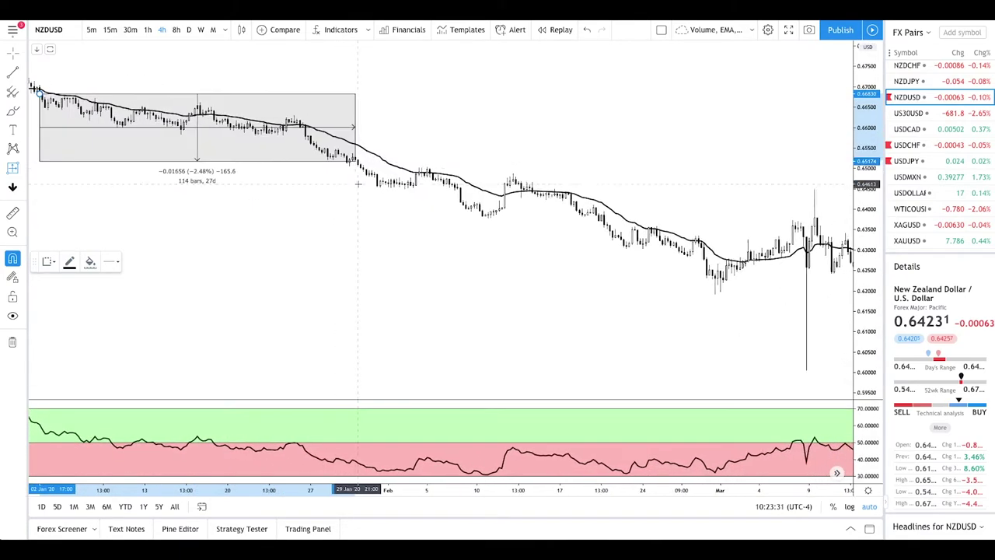
{"action": "scroll", "coordinate": [358, 183], "scroll_direction": "right", "scroll_amount": 2}
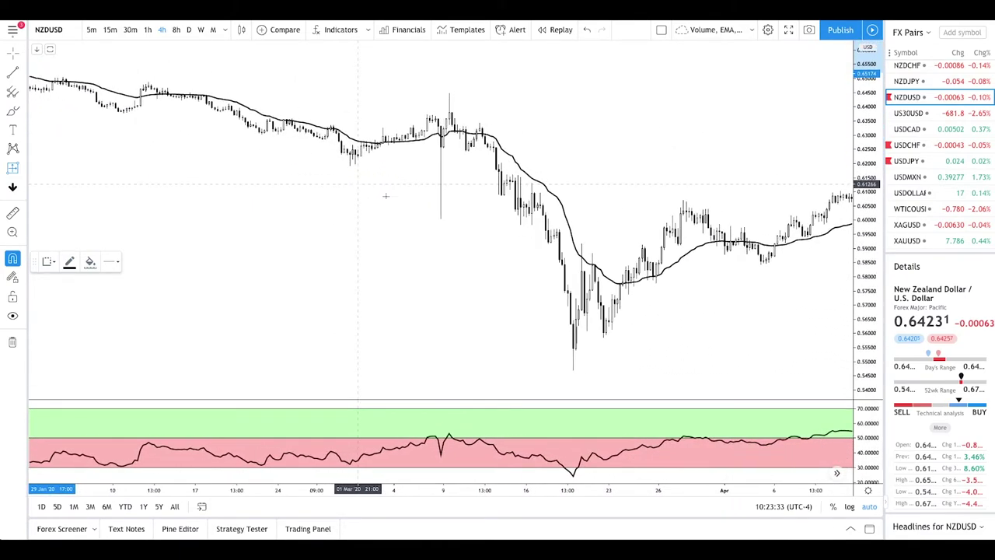
{"action": "scroll", "coordinate": [551, 327], "scroll_direction": "up", "scroll_amount": 1}
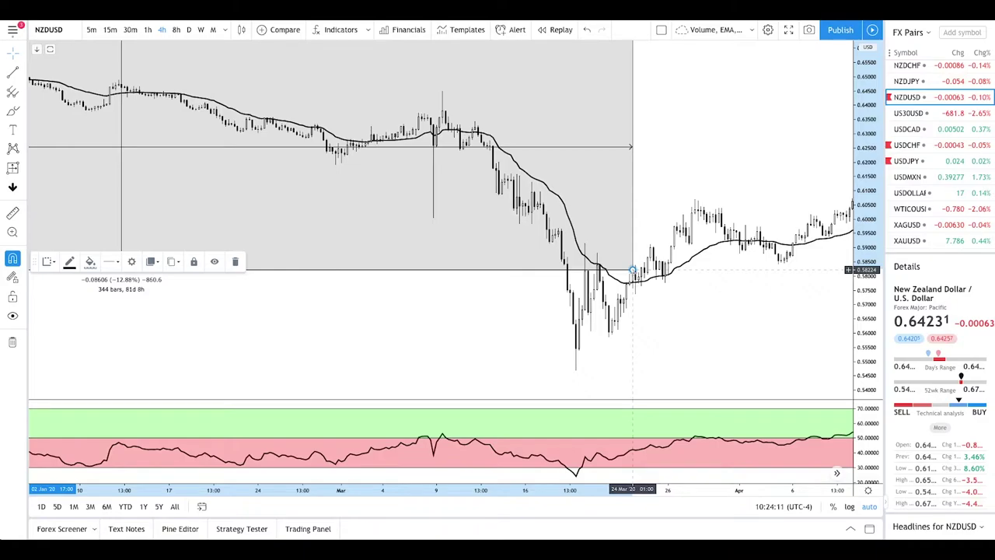
{"action": "left_click", "coordinate": [495, 327]}
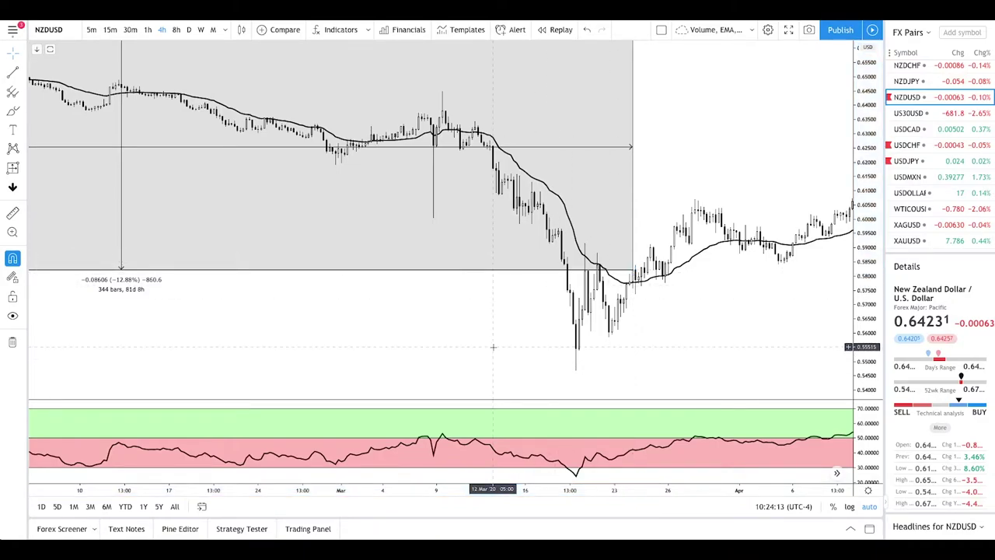
{"action": "scroll", "coordinate": [509, 302], "scroll_direction": "down", "scroll_amount": 1}
{"action": "scroll", "coordinate": [435, 338], "scroll_direction": "down", "scroll_amount": 1}
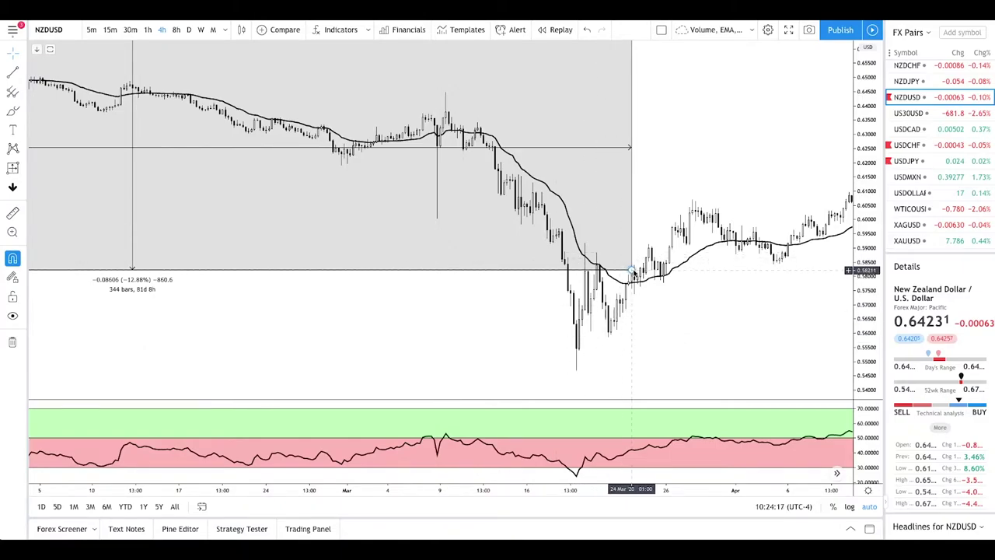
{"action": "scroll", "coordinate": [632, 272], "scroll_direction": "left", "scroll_amount": 10}
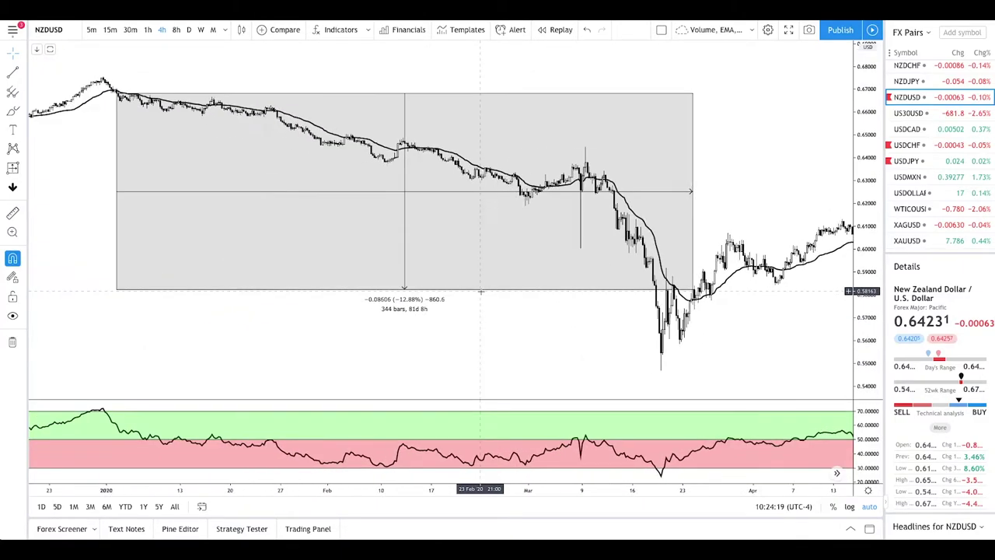
{"action": "scroll", "coordinate": [480, 291], "scroll_direction": "up", "scroll_amount": 1}
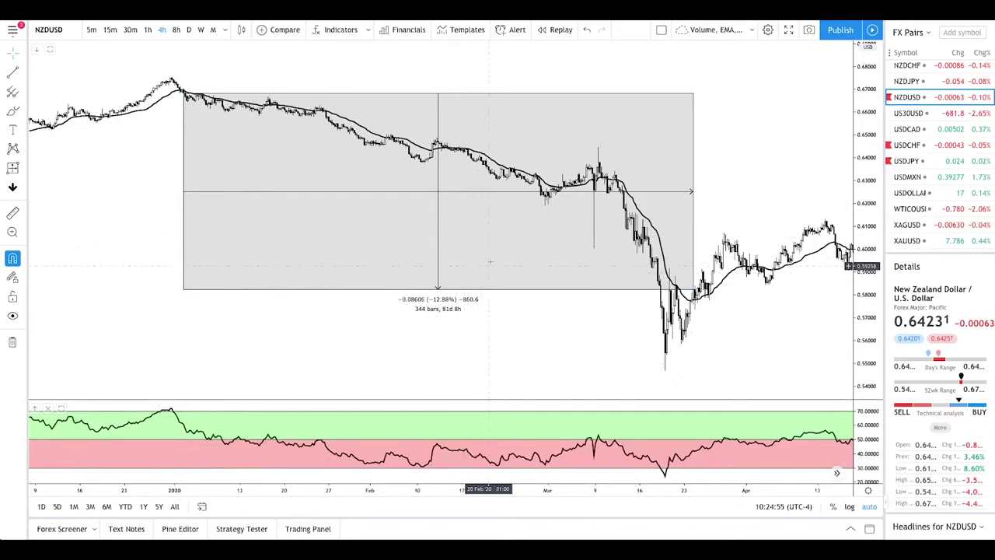
{"action": "scroll", "coordinate": [232, 155], "scroll_direction": "up", "scroll_amount": 2}
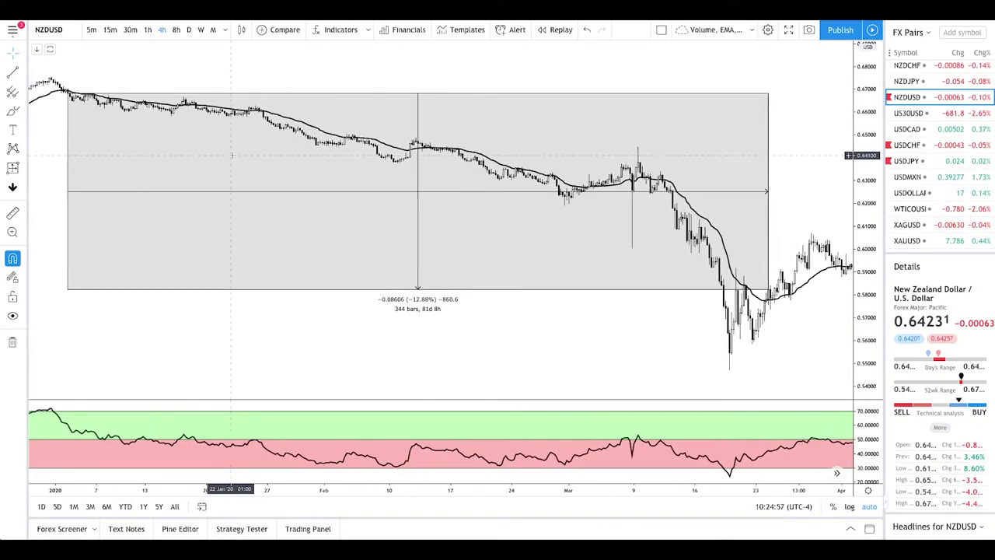
{"action": "scroll", "coordinate": [232, 155], "scroll_direction": "left", "scroll_amount": 2}
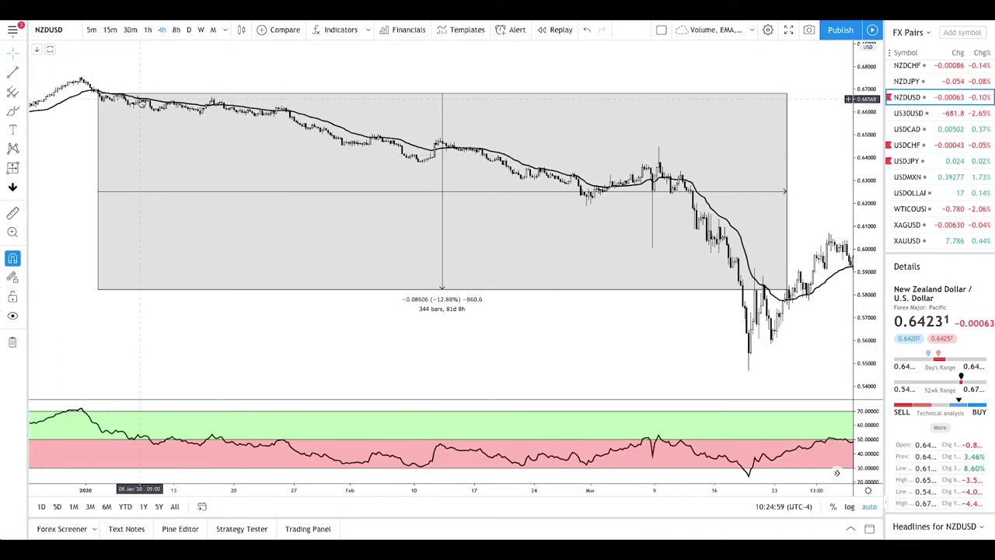
{"action": "scroll", "coordinate": [141, 99], "scroll_direction": "up", "scroll_amount": 3}
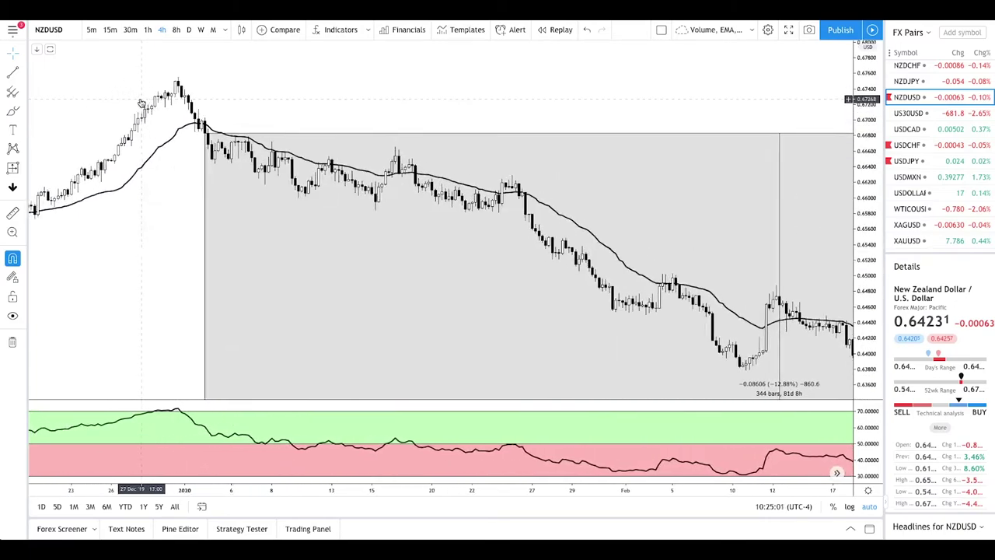
{"action": "scroll", "coordinate": [141, 99], "scroll_direction": "up", "scroll_amount": 3}
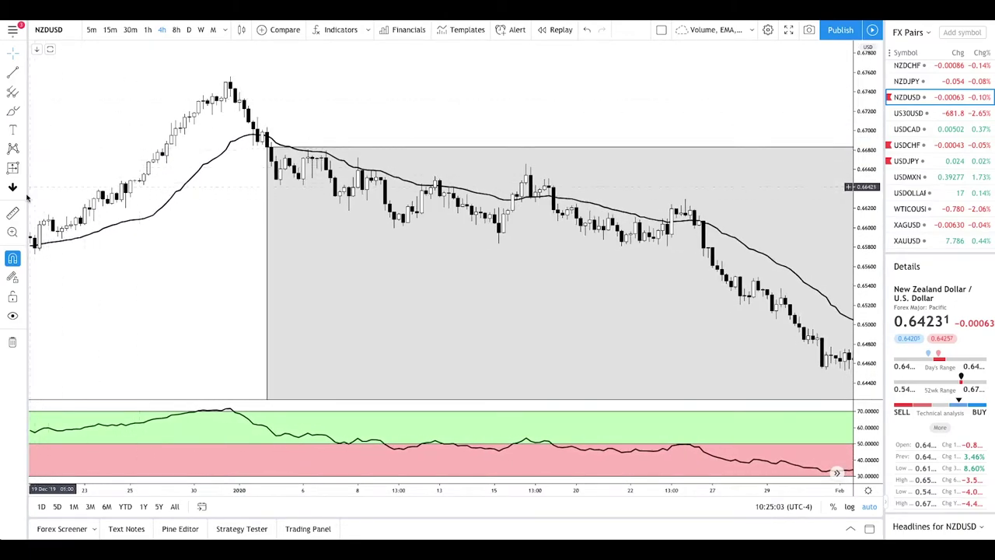
Step: Place a tiny range measurement near the early-January high and bring the March–April bars into view
{"action": "left_click", "coordinate": [13, 167]}
{"action": "left_click", "coordinate": [267, 147]}
{"action": "left_click", "coordinate": [271, 143]}
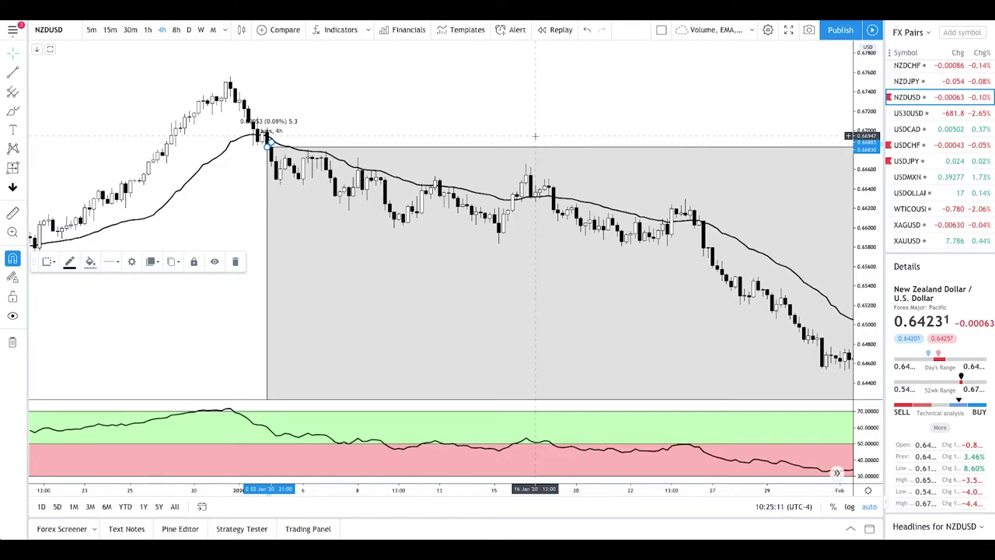
{"action": "scroll", "coordinate": [535, 136], "scroll_direction": "down", "scroll_amount": 1}
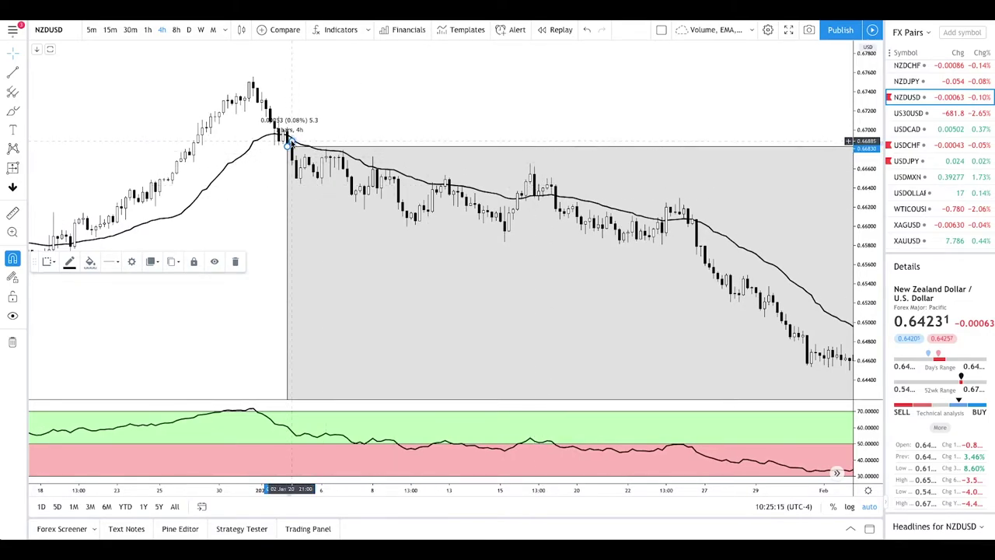
{"action": "scroll", "coordinate": [441, 233], "scroll_direction": "down", "scroll_amount": 3}
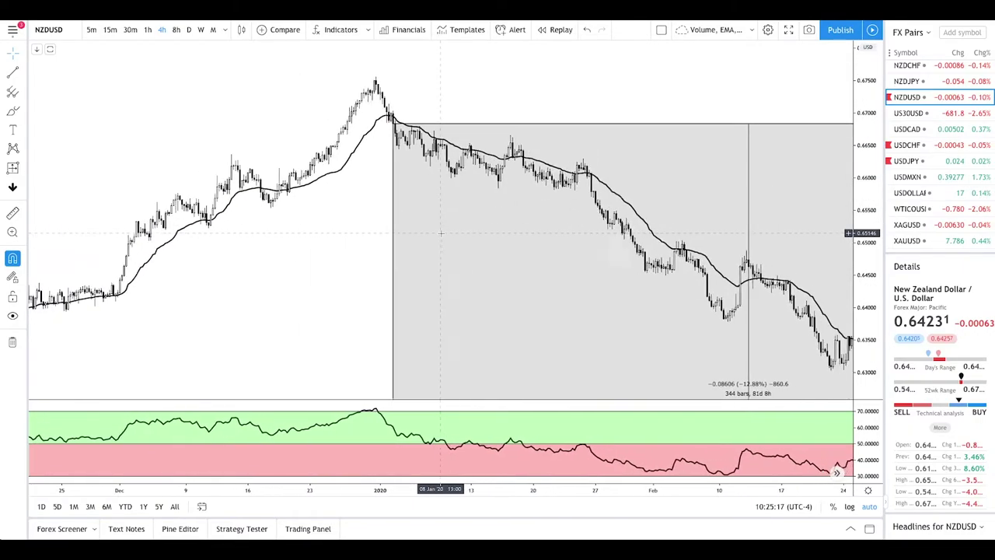
{"action": "left_click_drag", "start_coordinate": [440, 233], "coordinate": [291, 224]}
Step: Start a second range box at the January–March box's bottom-right corner near the 24 Mar low
{"action": "left_click", "coordinate": [375, 288]}
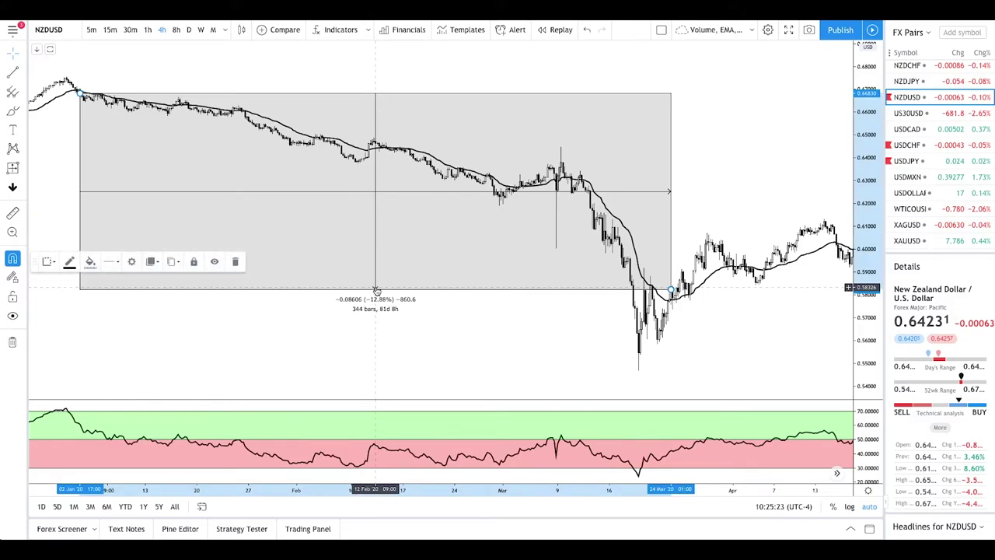
{"action": "scroll", "coordinate": [375, 289], "scroll_direction": "right", "scroll_amount": 5}
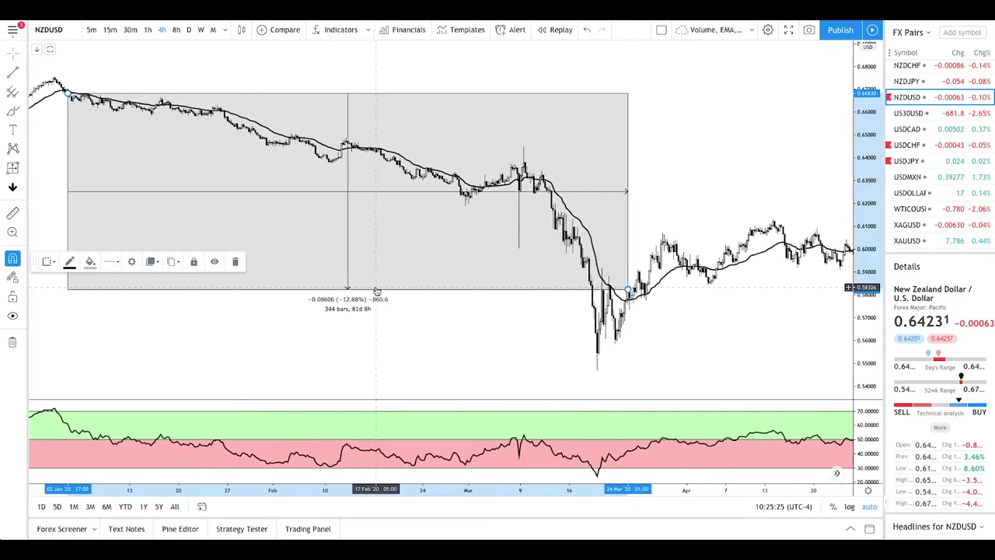
{"action": "left_click", "coordinate": [13, 167]}
{"action": "scroll", "coordinate": [509, 355], "scroll_direction": "up", "scroll_amount": 3}
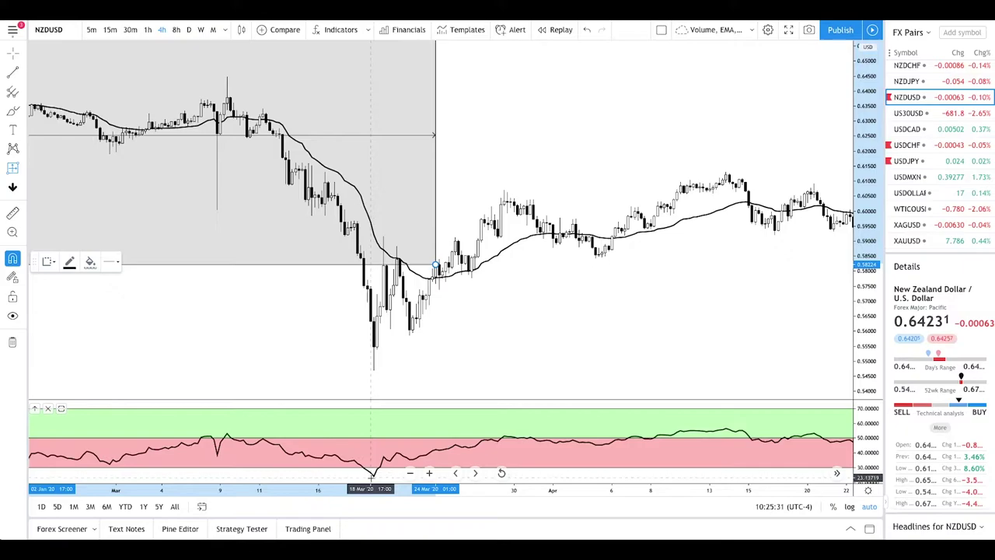
{"action": "left_click", "coordinate": [436, 265]}
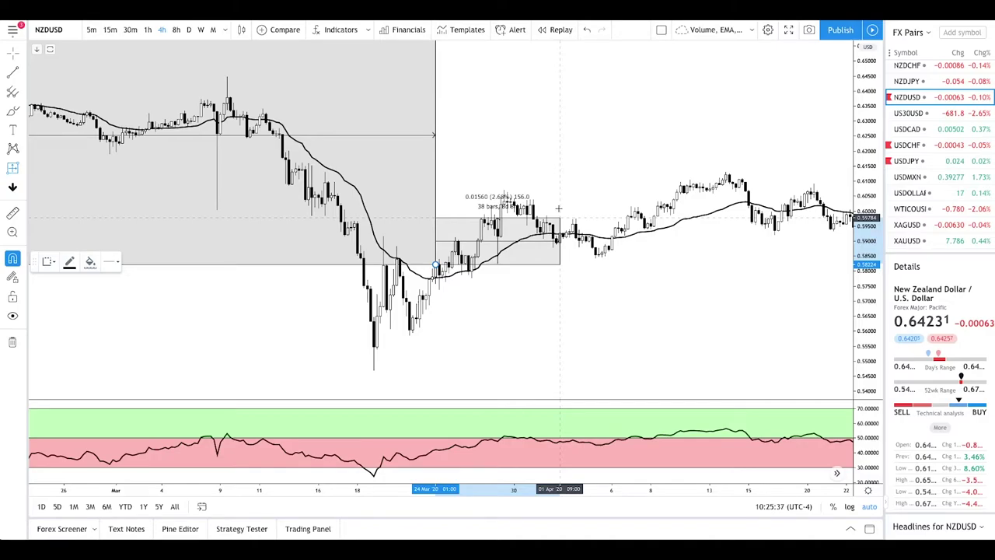
Step: Stretch the second range box to the June high, reading +0.06513 (11.19%) over 343 bars
{"action": "scroll", "coordinate": [558, 208], "scroll_direction": "down", "scroll_amount": 5}
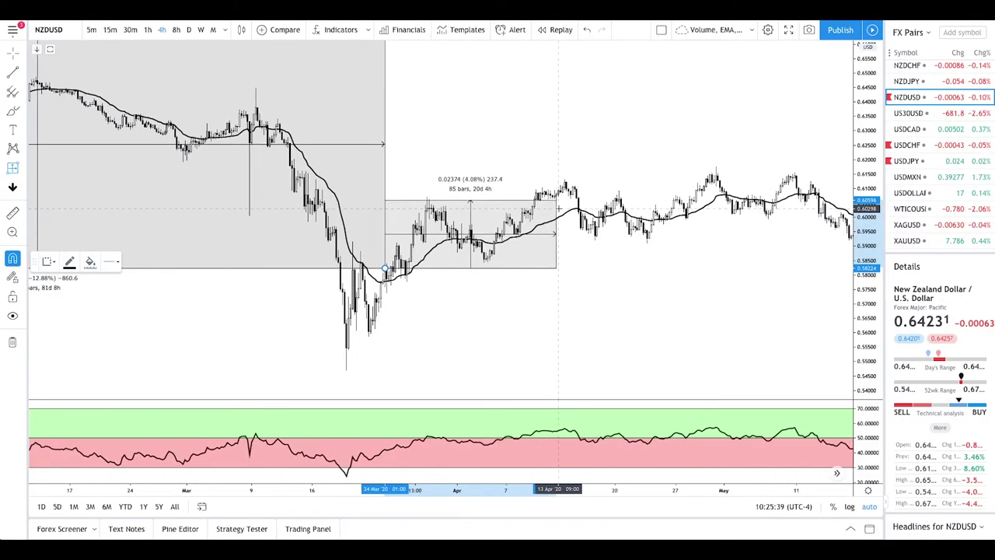
{"action": "scroll", "coordinate": [558, 208], "scroll_direction": "right", "scroll_amount": 5}
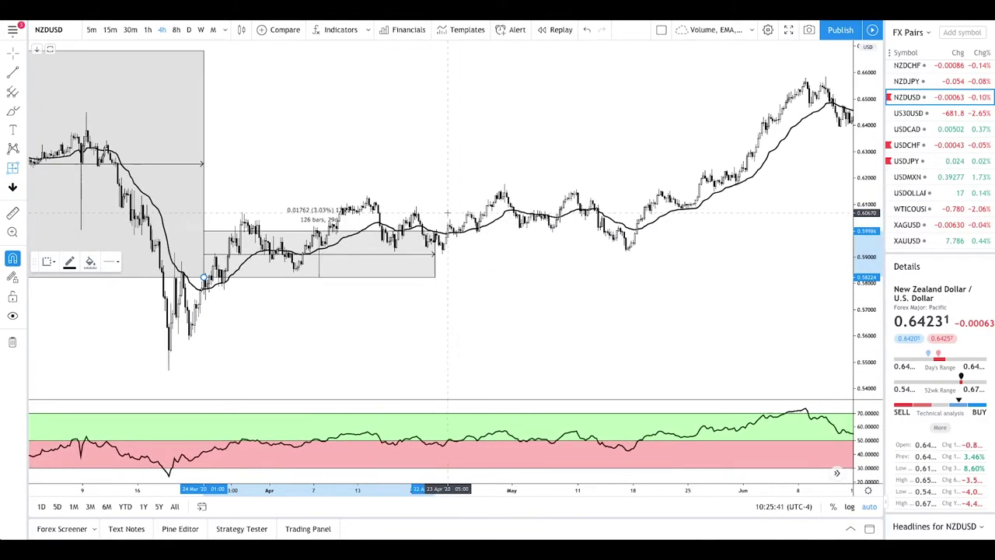
{"action": "scroll", "coordinate": [447, 211], "scroll_direction": "right", "scroll_amount": 3}
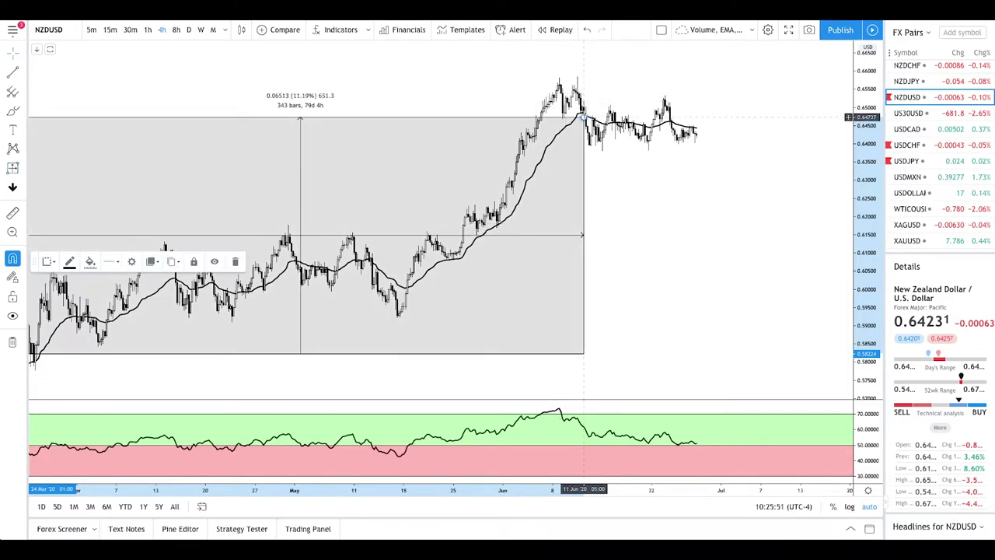
{"action": "left_click", "coordinate": [662, 178]}
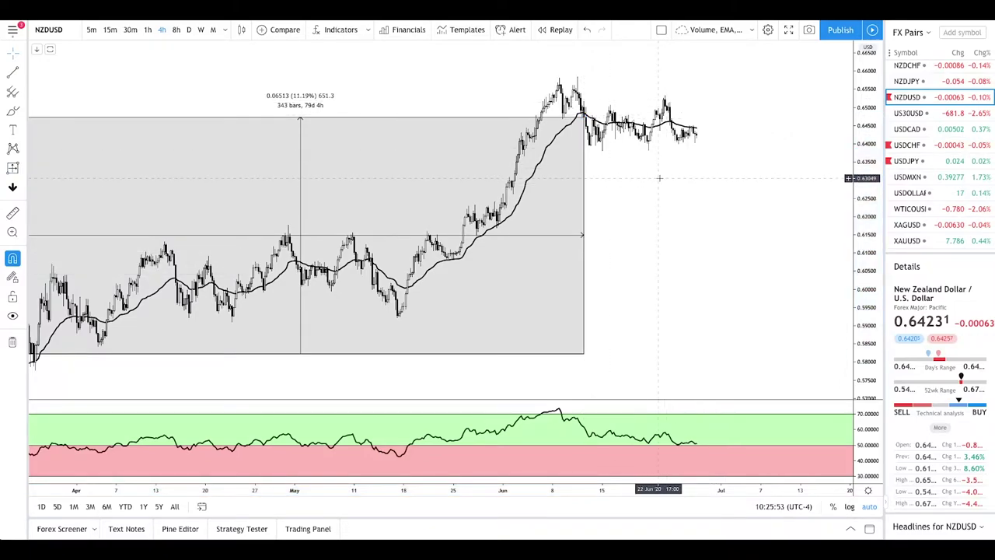
{"action": "scroll", "coordinate": [659, 178], "scroll_direction": "down", "scroll_amount": 1}
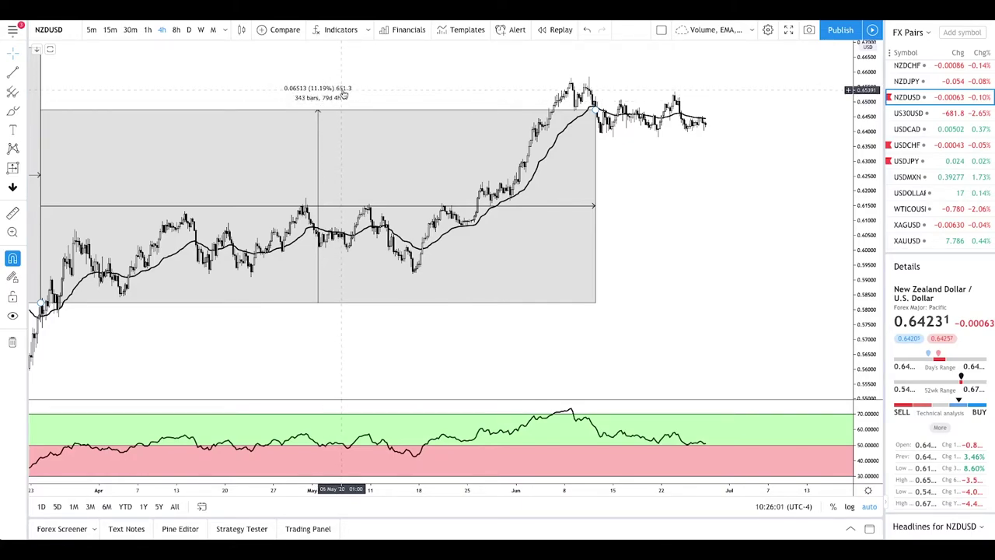
{"action": "scroll", "coordinate": [343, 93], "scroll_direction": "down", "scroll_amount": 5}
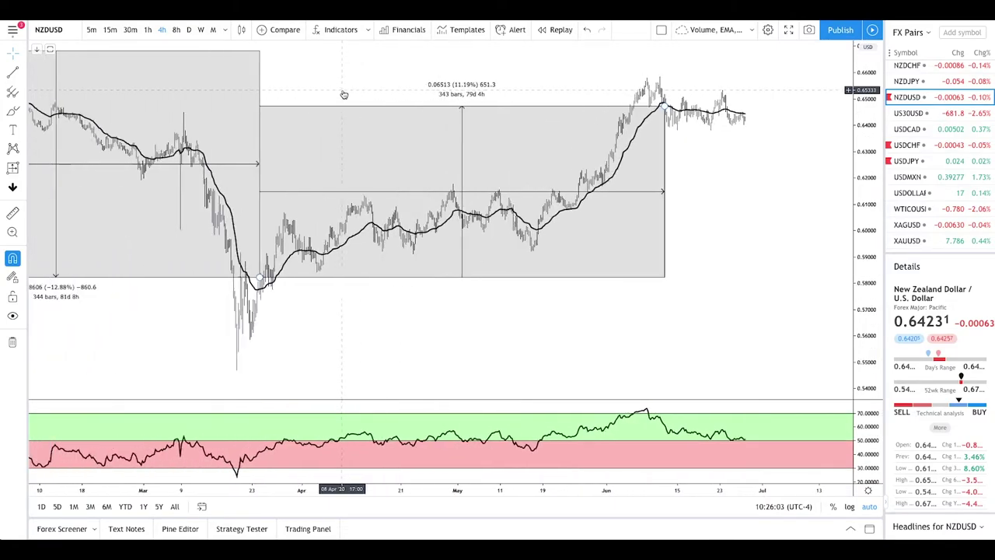
{"action": "scroll", "coordinate": [343, 92], "scroll_direction": "up", "scroll_amount": 1}
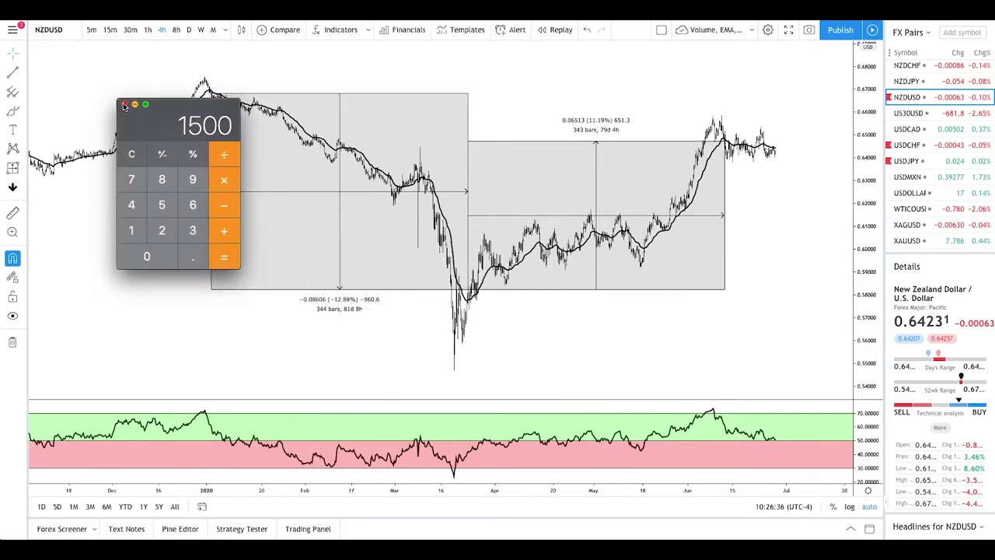
Step: Close the Calculator window showing 1500
{"action": "left_click", "coordinate": [123, 104]}
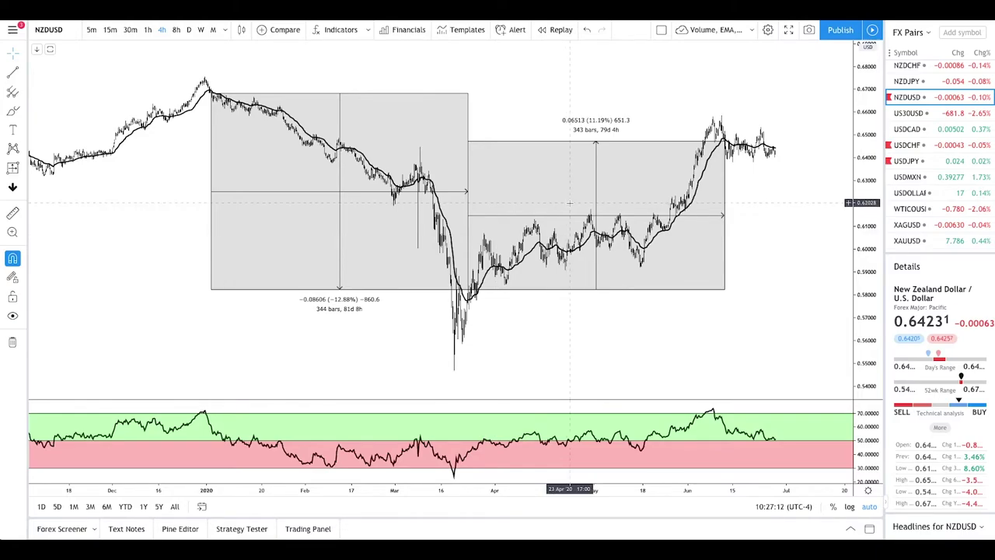
Step: Measure the −1.45% one-bar drop below the 24 Mar candle, then bring up the indicator search
{"action": "scroll", "coordinate": [571, 204], "scroll_direction": "up", "scroll_amount": 3}
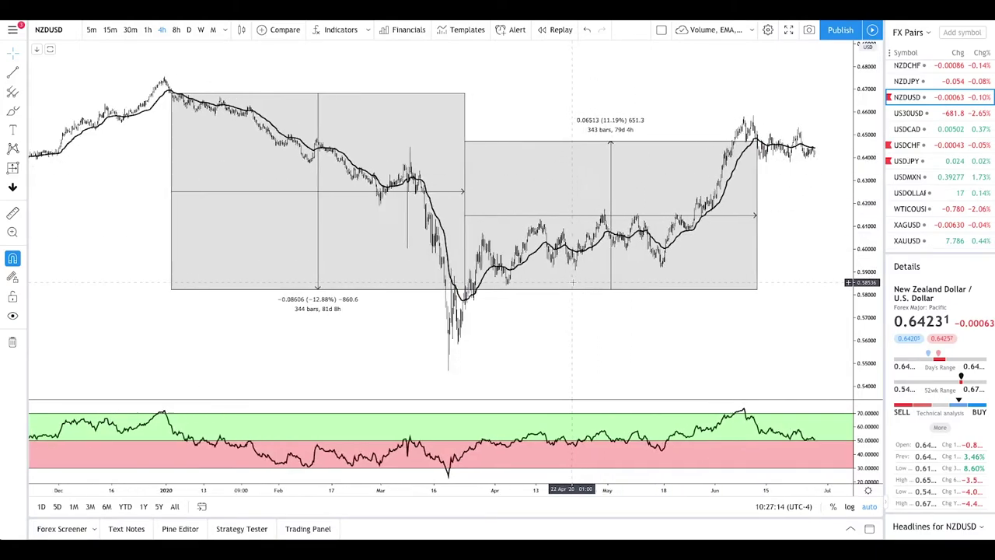
{"action": "scroll", "coordinate": [572, 282], "scroll_direction": "up", "scroll_amount": 2}
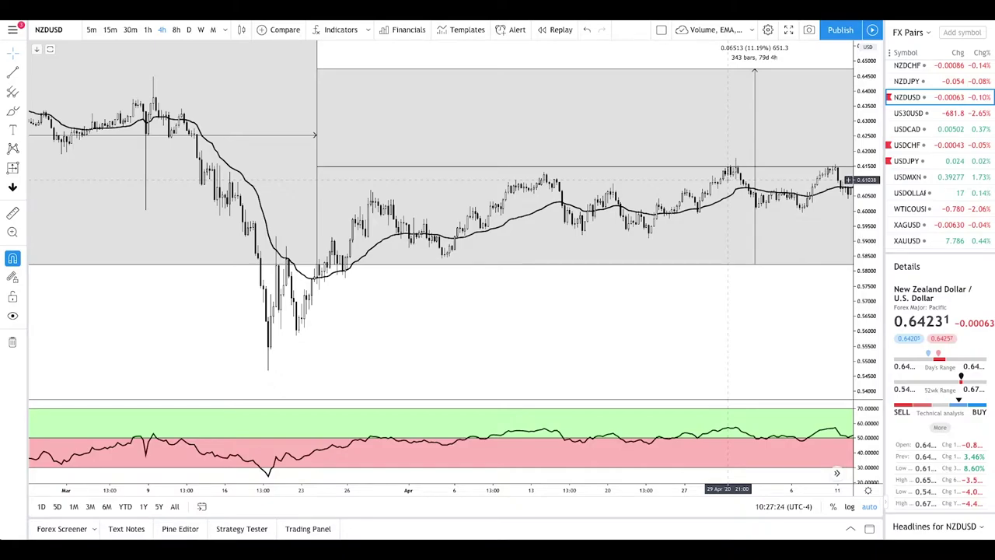
{"action": "scroll", "coordinate": [735, 309], "scroll_direction": "down", "scroll_amount": 3}
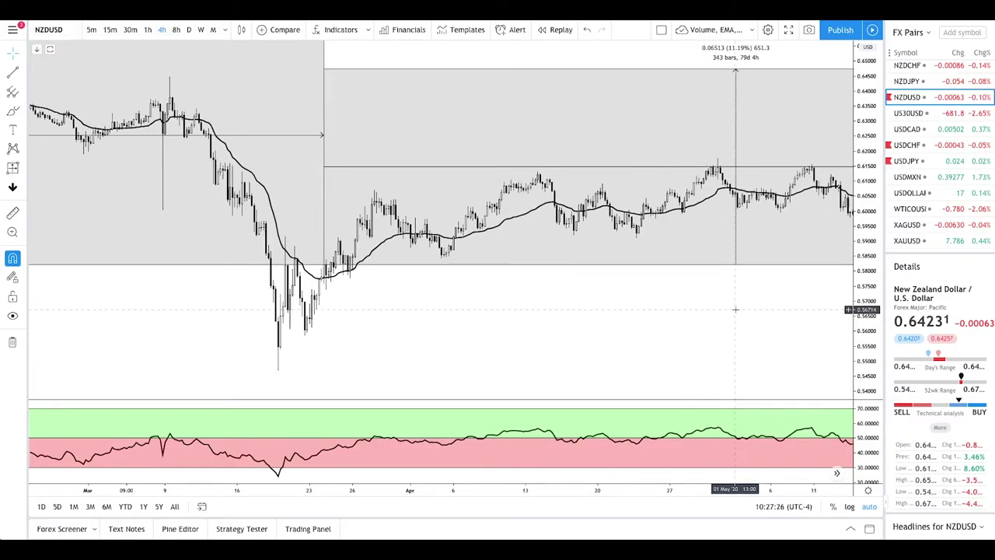
{"action": "scroll", "coordinate": [736, 309], "scroll_direction": "down", "scroll_amount": 4}
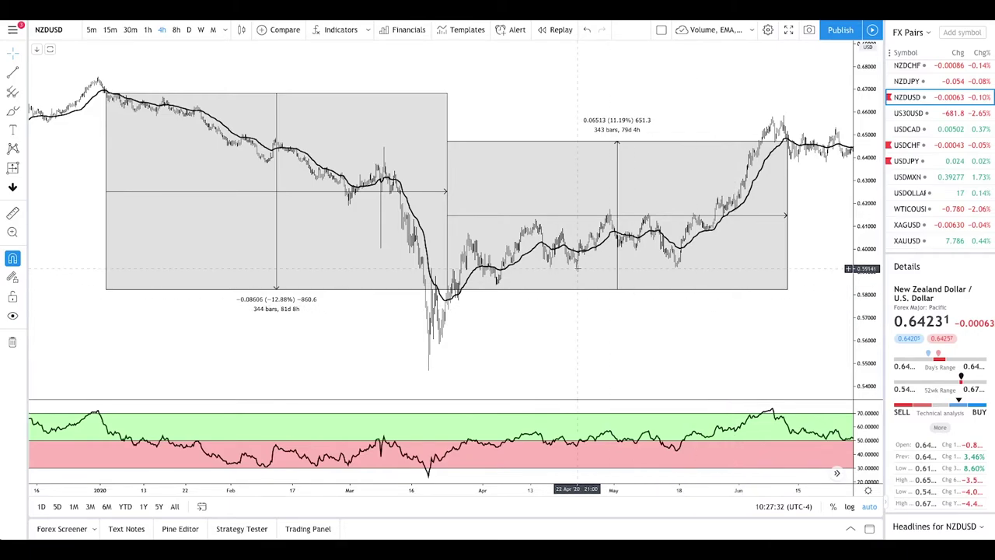
{"action": "scroll", "coordinate": [423, 268], "scroll_direction": "up", "scroll_amount": 5}
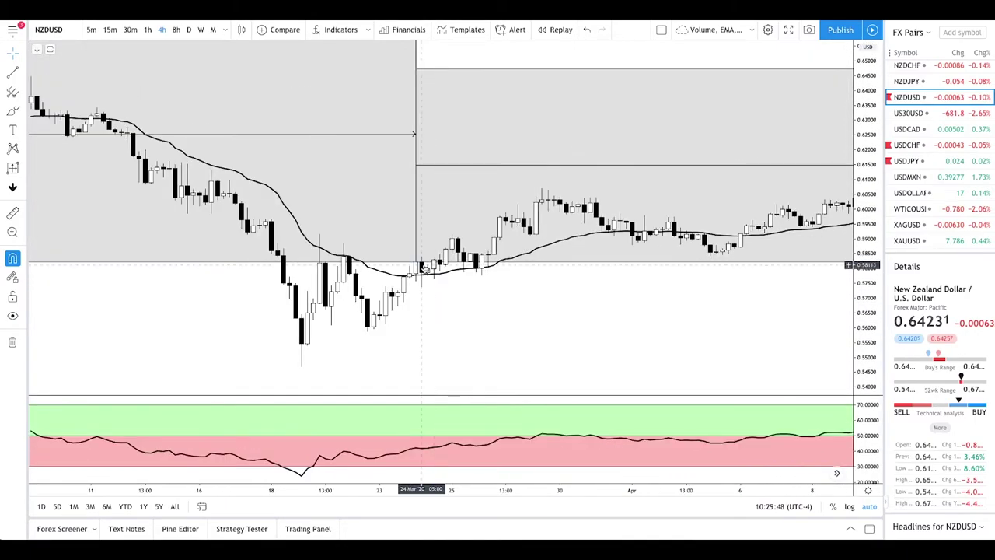
{"action": "left_click", "coordinate": [13, 167]}
{"action": "left_click", "coordinate": [416, 262]}
{"action": "left_click", "coordinate": [420, 285]}
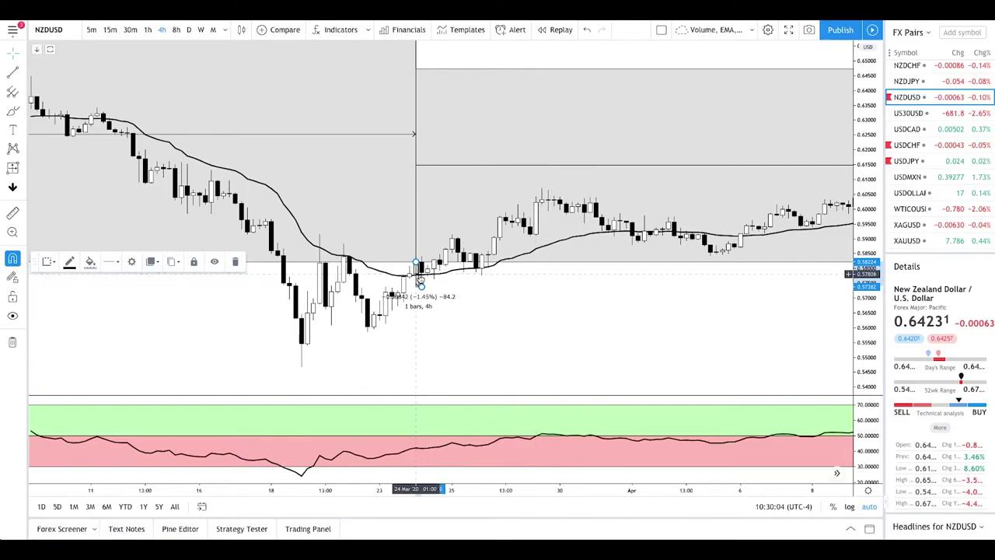
{"action": "left_click", "coordinate": [500, 195]}
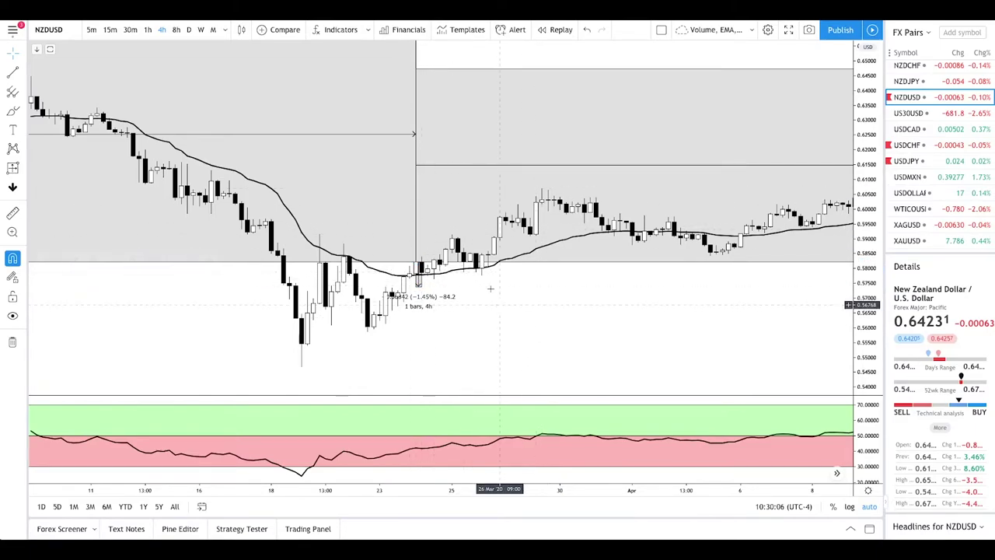
{"action": "left_click", "coordinate": [341, 30]}
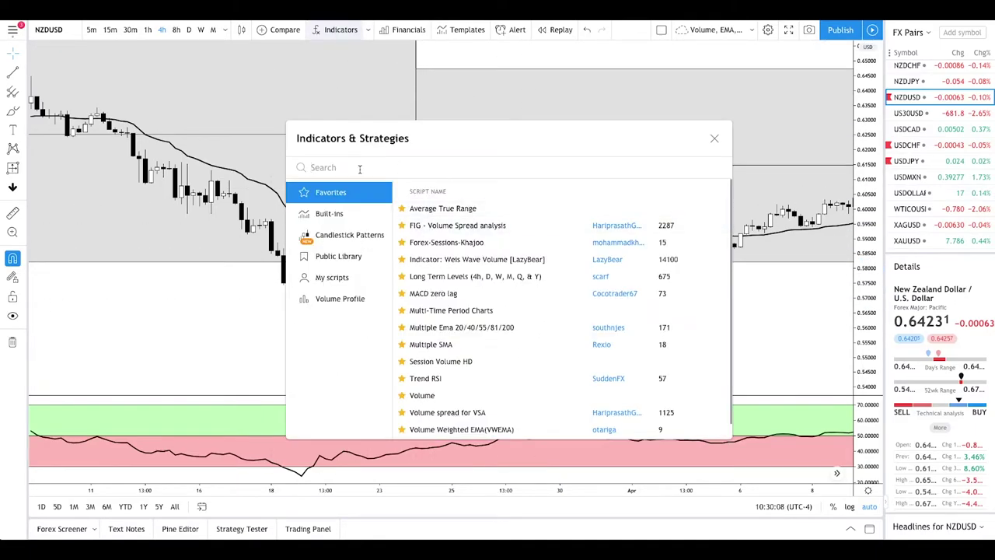
Step: Search 'atr' and add Average True Range as a new pane below Trend RSI
{"action": "type", "text": "atr"}
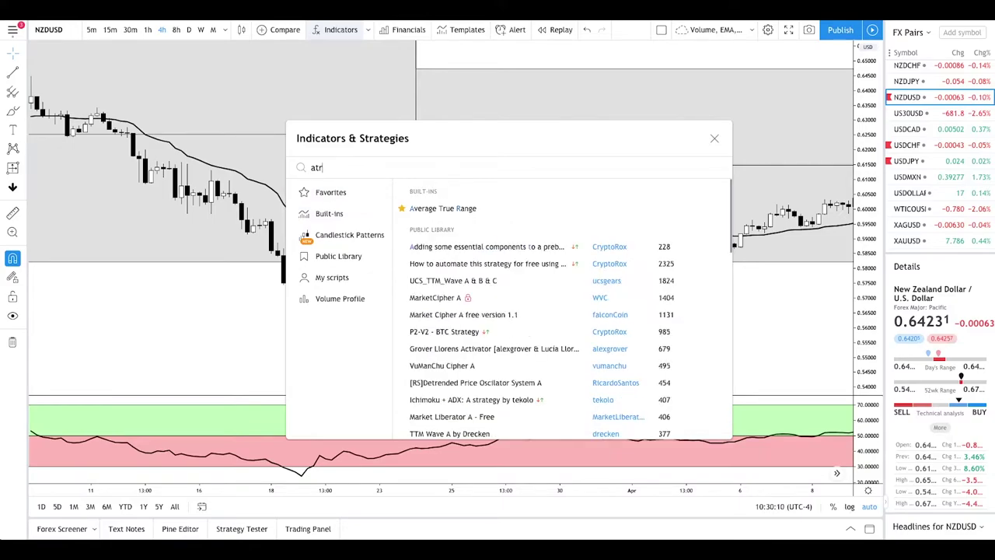
{"action": "left_click", "coordinate": [563, 209]}
{"action": "key", "text": "Escape"}
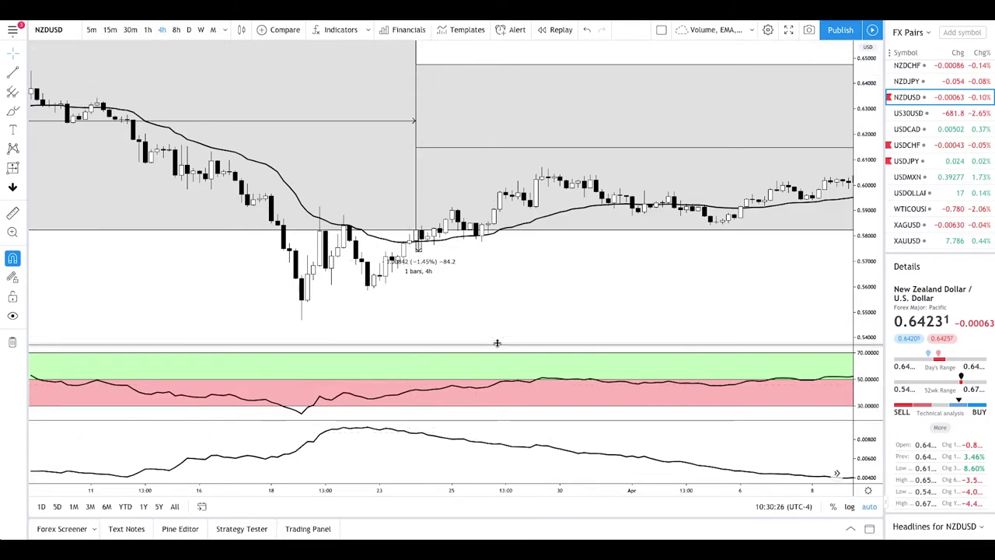
Step: Delete the one-bar measurement and place a Long Position entering at 0.58362 on 24 Mar
{"action": "left_click", "coordinate": [420, 247]}
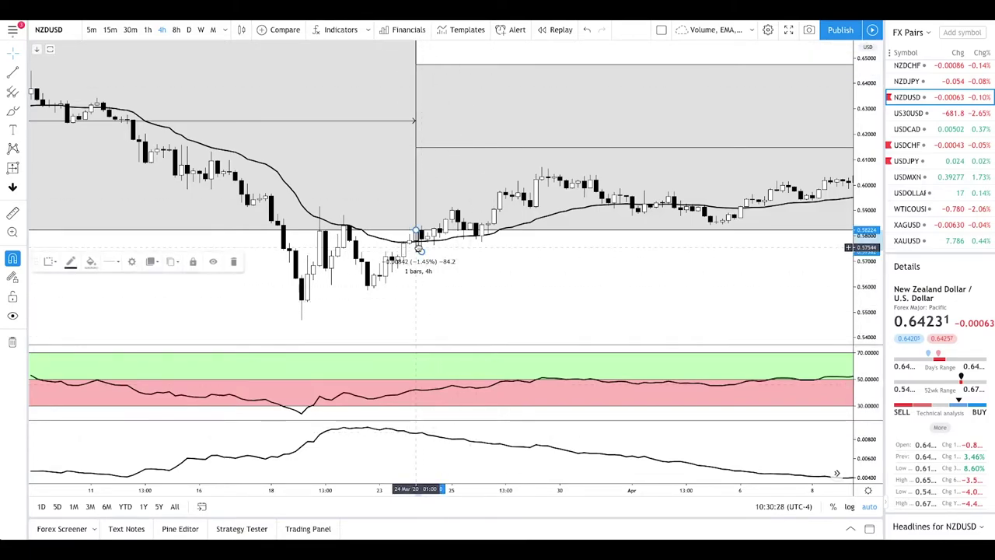
{"action": "key", "text": "Delete"}
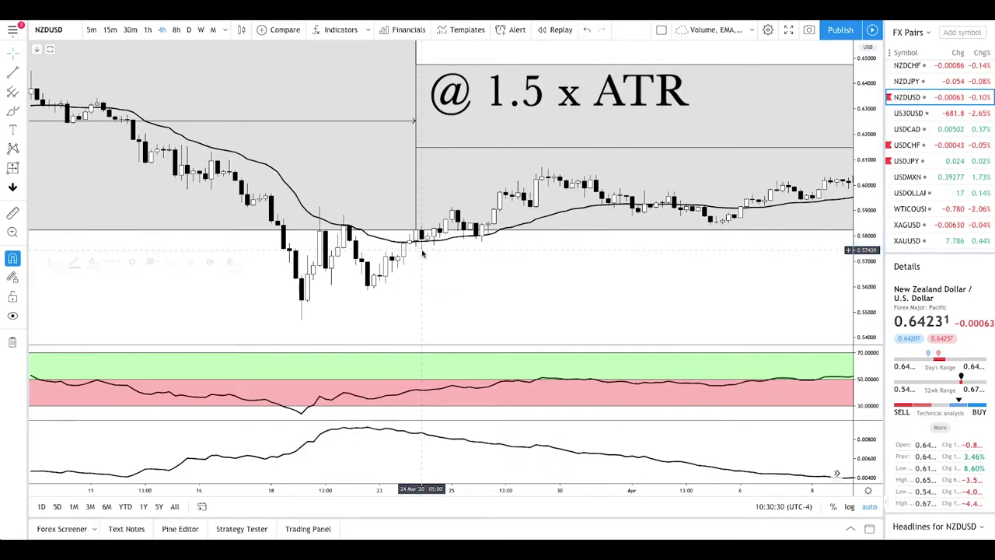
{"action": "left_click", "coordinate": [22, 168]}
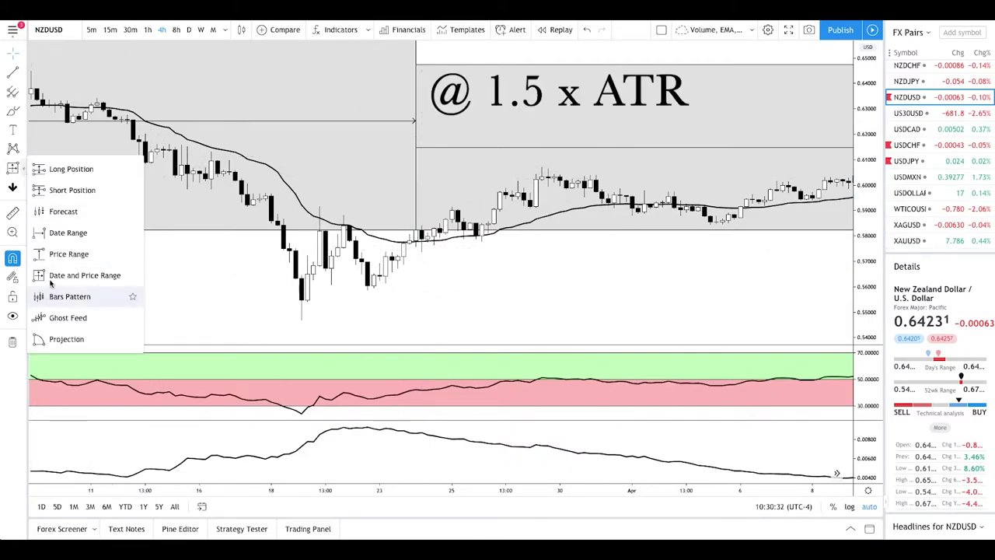
{"action": "left_click", "coordinate": [72, 170]}
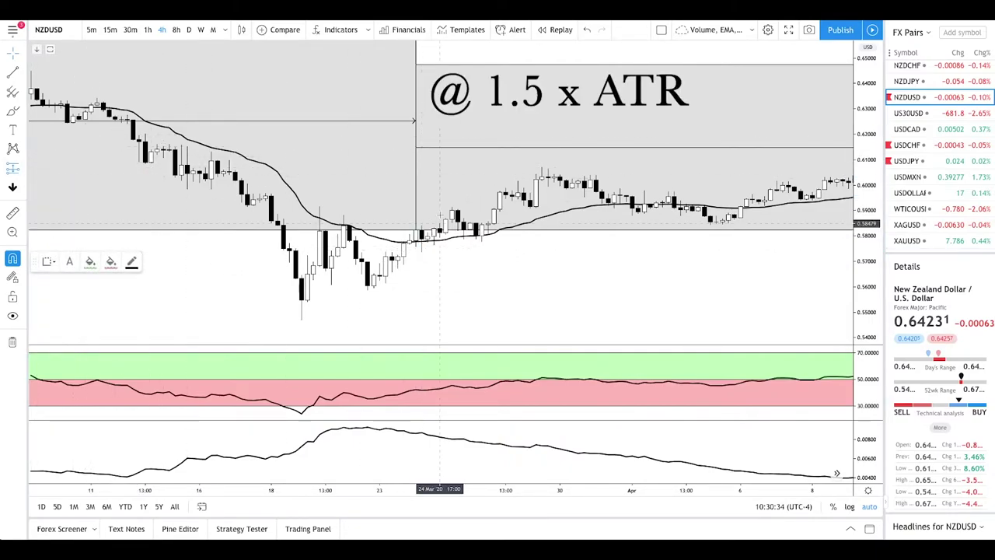
{"action": "left_click", "coordinate": [417, 227]}
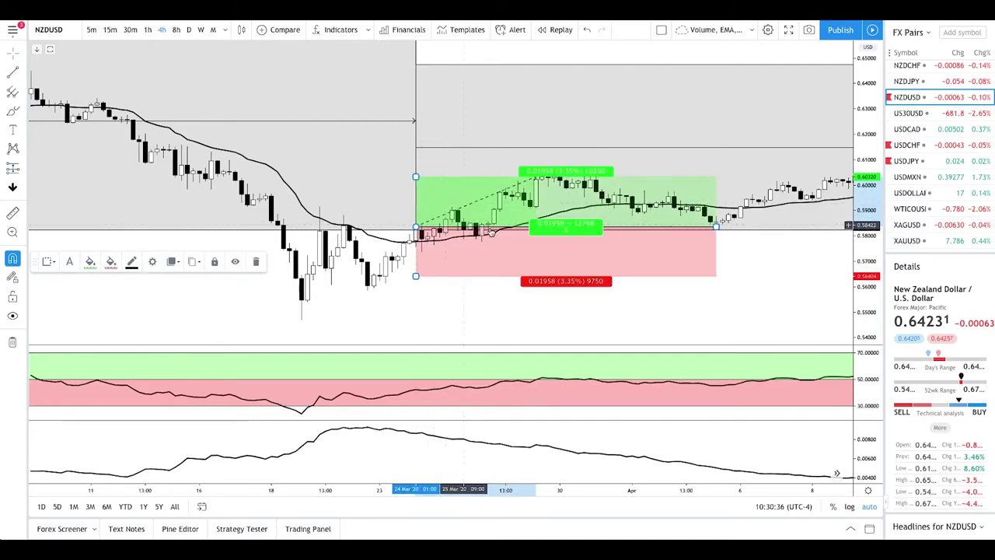
Step: Set the long position's Stop Ticks to 1300
{"action": "double_click", "coordinate": [508, 239]}
{"action": "double_click", "coordinate": [486, 360]}
{"action": "type", "text": "13"}
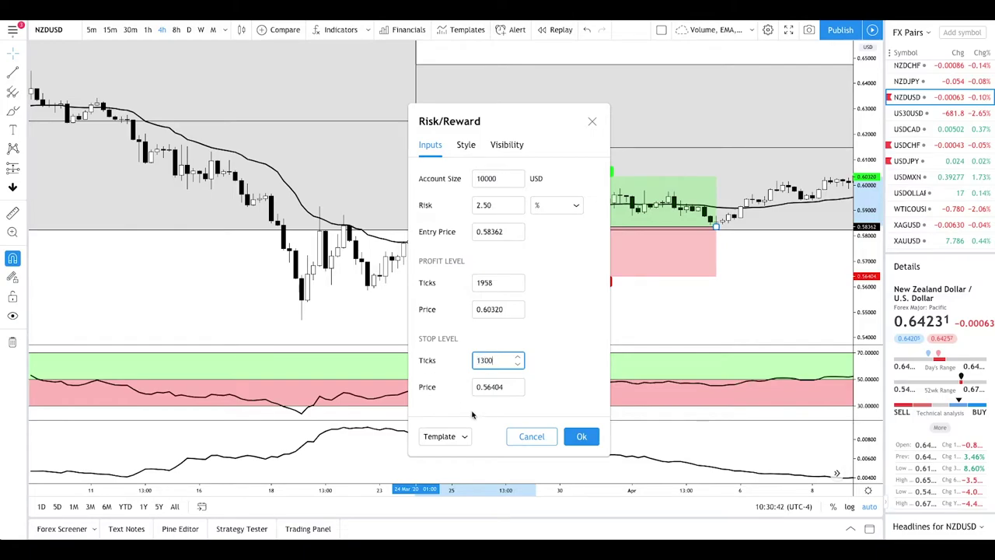
{"action": "type", "text": "00"}
{"action": "left_click", "coordinate": [582, 436]}
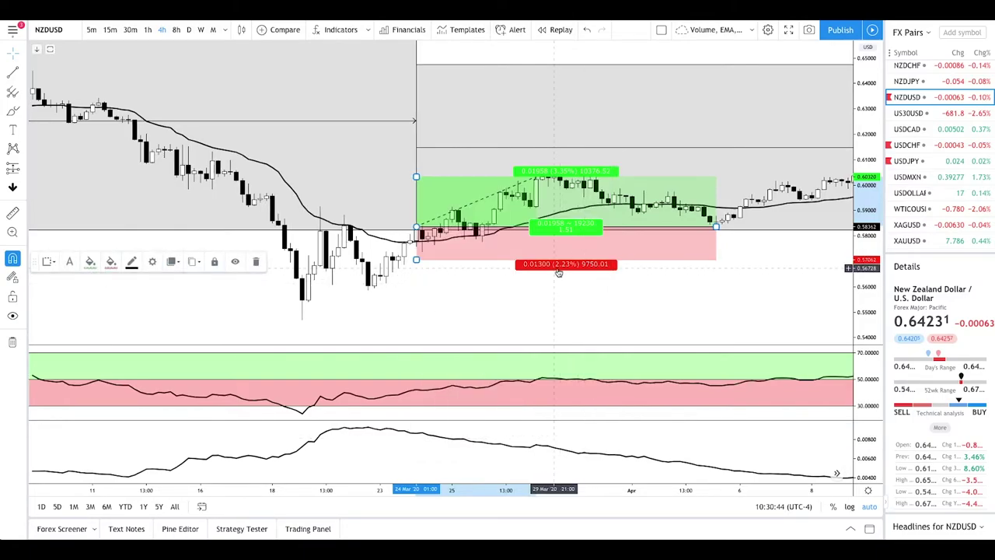
Step: Stretch the long position further right and raise its profit target
{"action": "scroll", "coordinate": [558, 272], "scroll_direction": "down", "scroll_amount": 5}
{"action": "scroll", "coordinate": [558, 272], "scroll_direction": "down", "scroll_amount": 3}
{"action": "left_click_drag", "start_coordinate": [390, 236], "coordinate": [782, 240]}
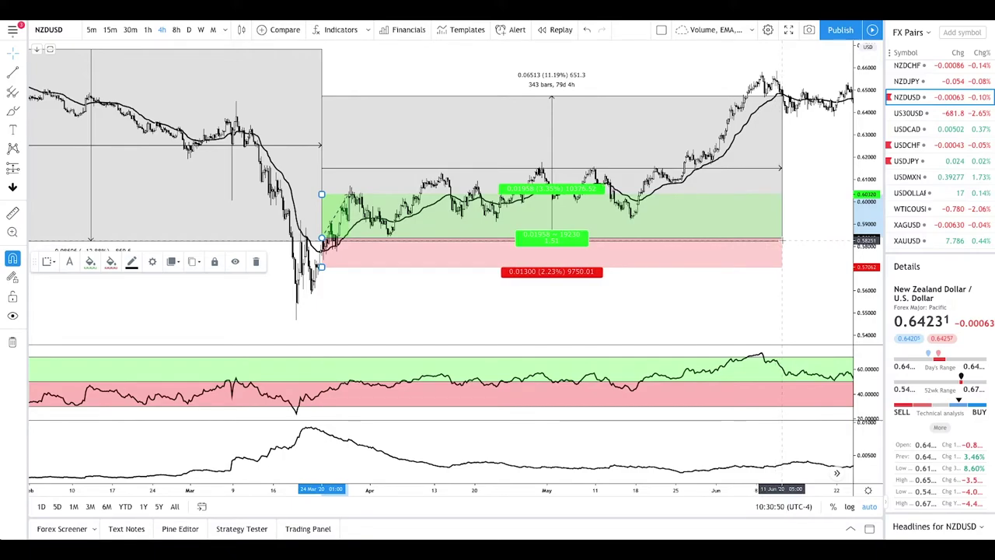
{"action": "left_click_drag", "start_coordinate": [321, 194], "coordinate": [777, 96]}
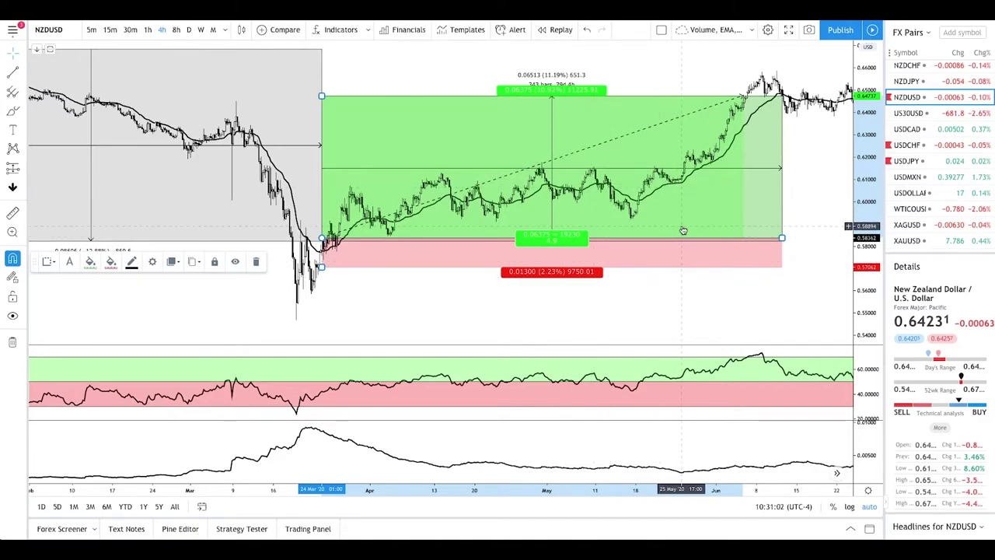
Step: Delete the long-position plan and dismiss both measurement boxes
{"action": "scroll", "coordinate": [344, 255], "scroll_direction": "up", "scroll_amount": 1}
{"action": "scroll", "coordinate": [344, 255], "scroll_direction": "up", "scroll_amount": 2}
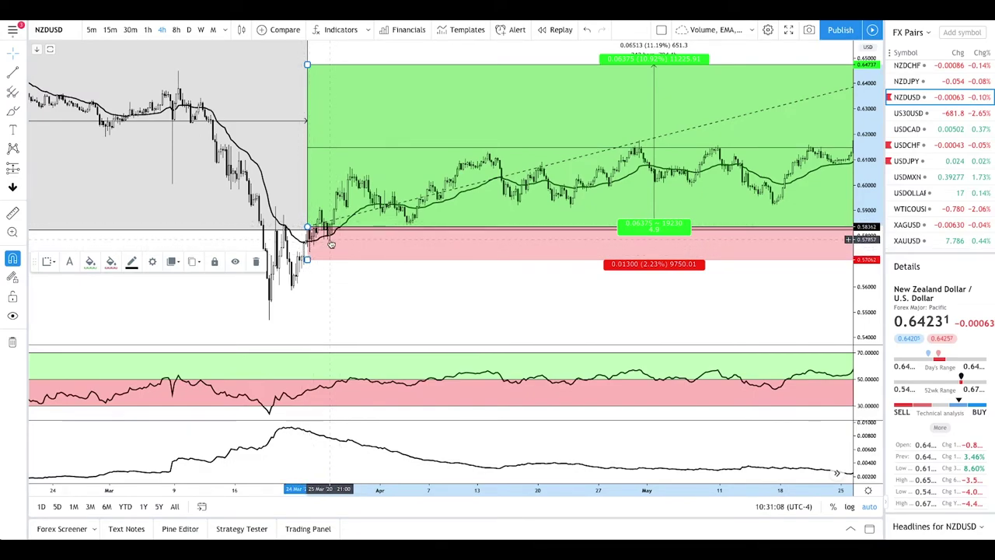
{"action": "key", "text": "Delete"}
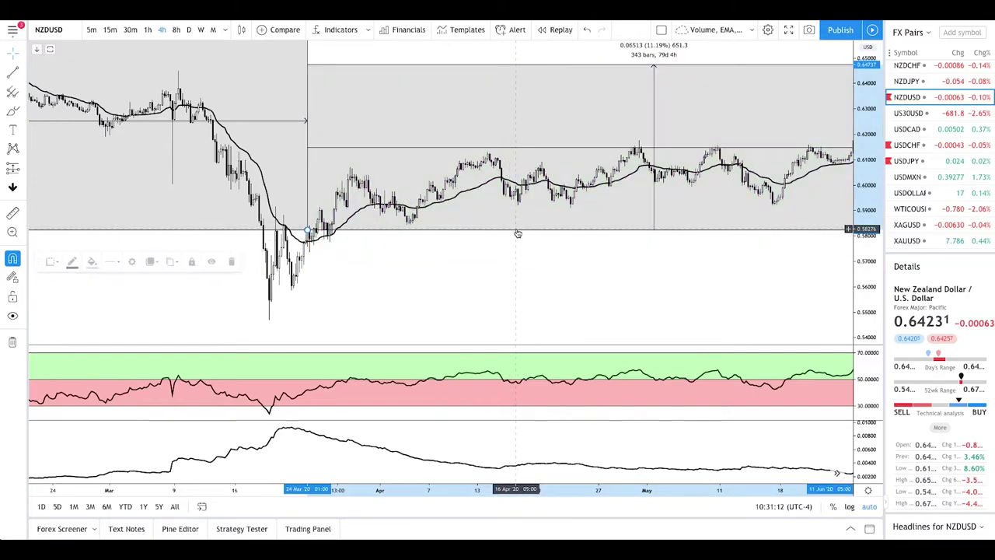
{"action": "left_click", "coordinate": [518, 227]}
{"action": "left_click", "coordinate": [304, 165]}
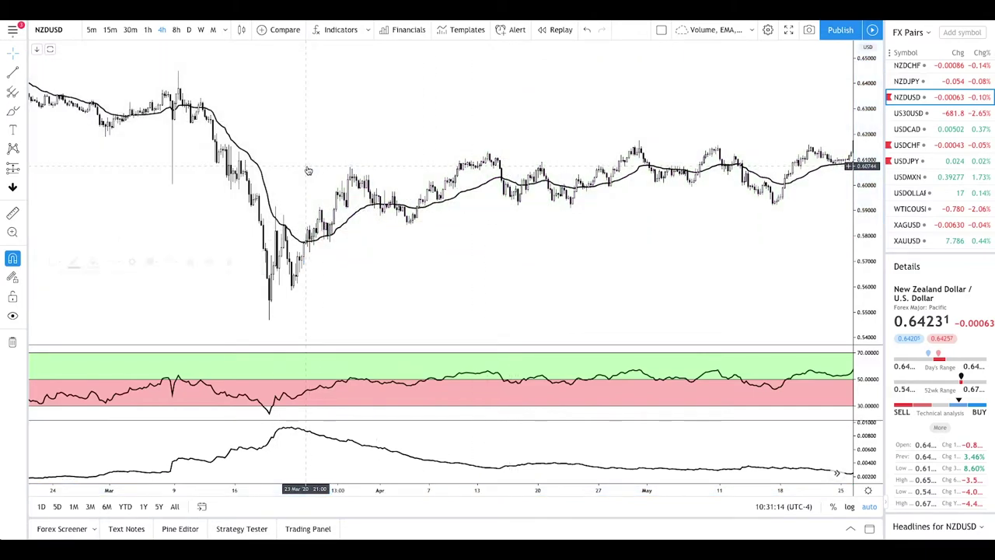
Step: Switch to the USDCHF 4-hour chart and frame April through early July
{"action": "left_click", "coordinate": [906, 145]}
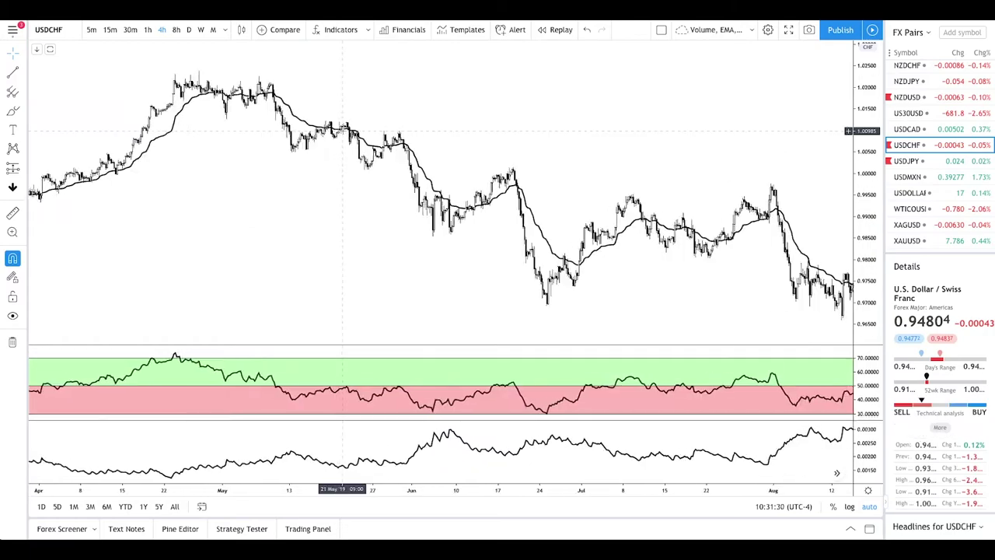
{"action": "scroll", "coordinate": [404, 164], "scroll_direction": "up", "scroll_amount": 1}
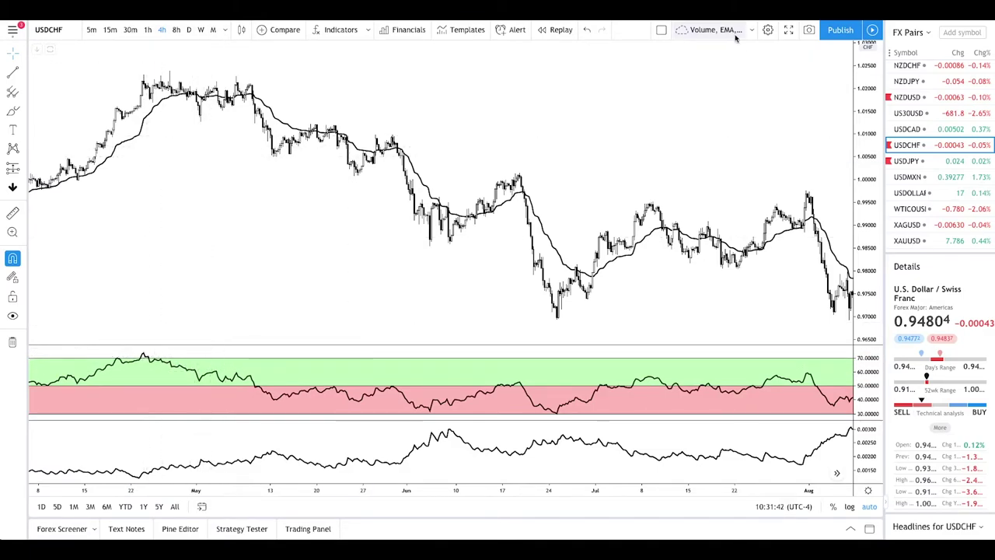
{"action": "scroll", "coordinate": [934, 74], "scroll_direction": "up", "scroll_amount": 3}
{"action": "scroll", "coordinate": [934, 74], "scroll_direction": "up", "scroll_amount": 5}
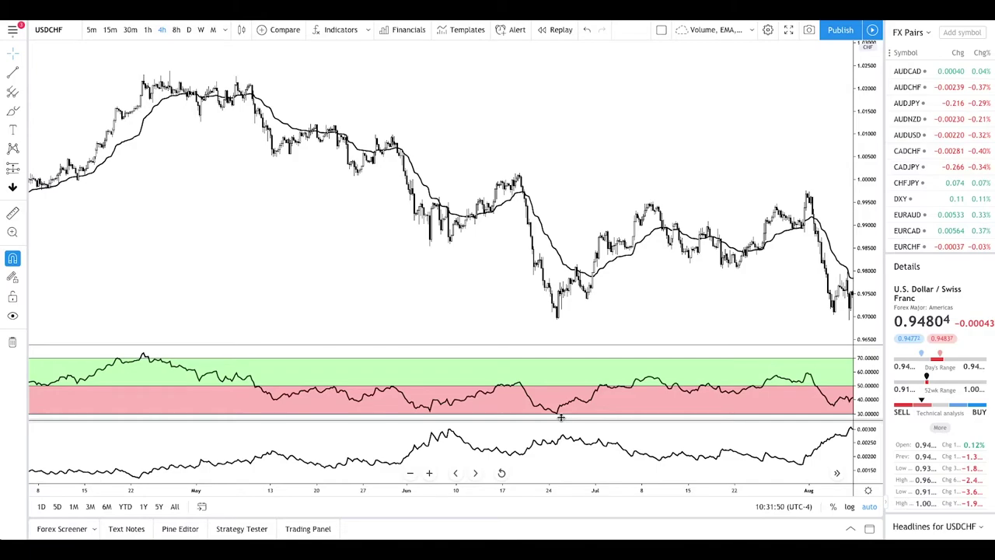
{"action": "key", "text": "Left"}
{"action": "key", "text": "Left"}
{"action": "key", "text": "Left"}
{"action": "key", "text": "Left"}
{"action": "key", "text": "Left"}
{"action": "key", "text": "Left"}
{"action": "key", "text": "Left"}
{"action": "key", "text": "Left"}
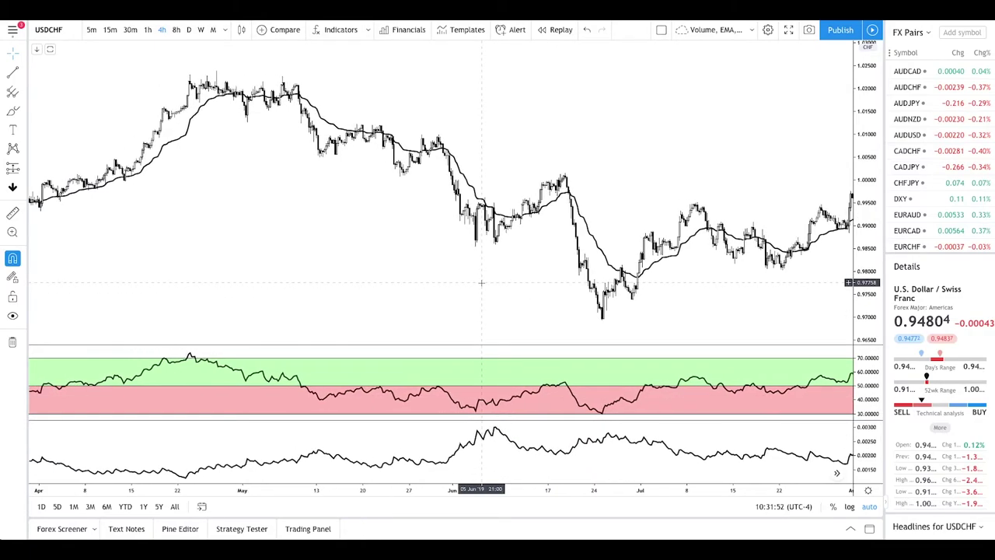
{"action": "scroll", "coordinate": [482, 283], "scroll_direction": "up", "scroll_amount": 1}
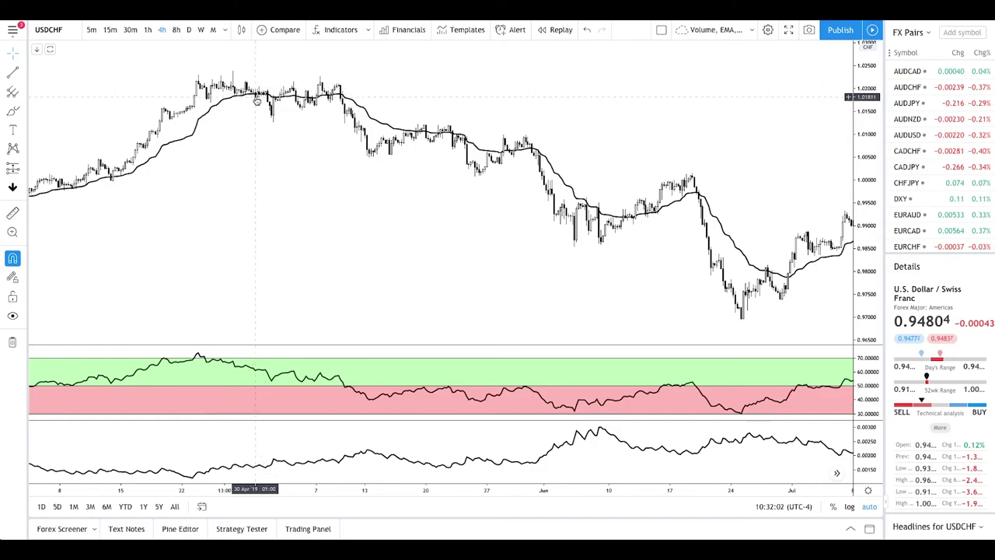
Step: Box the USDCHF decline from the late-April high to late June: −3.67% over 251 bars
{"action": "left_click", "coordinate": [22, 168]}
{"action": "left_click", "coordinate": [45, 277]}
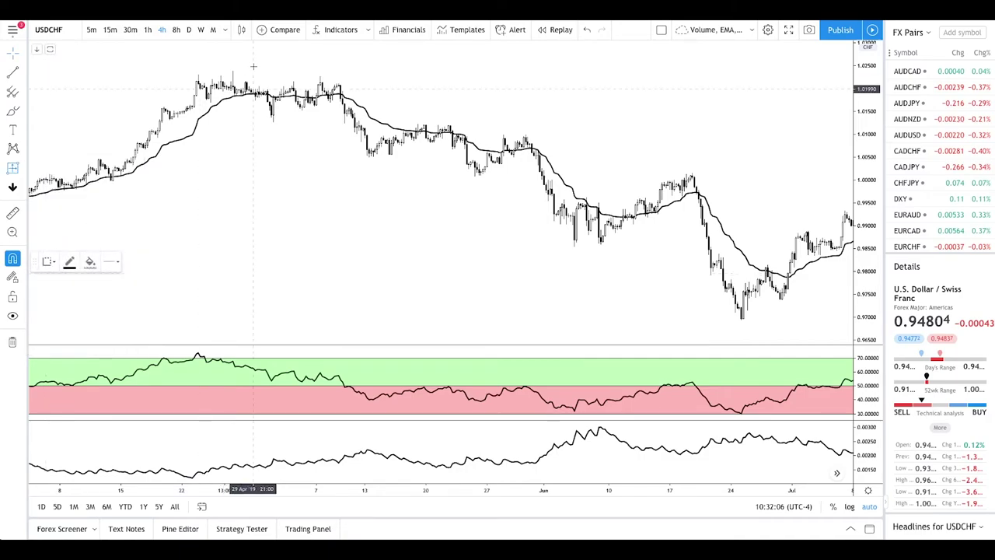
{"action": "scroll", "coordinate": [248, 109], "scroll_direction": "up", "scroll_amount": 5}
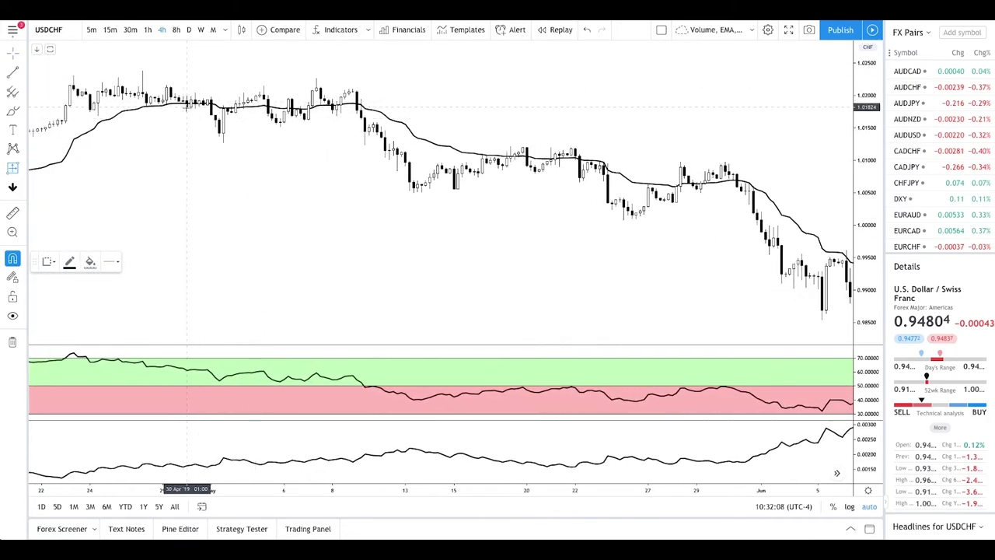
{"action": "left_click", "coordinate": [187, 104]}
{"action": "scroll", "coordinate": [239, 140], "scroll_direction": "right", "scroll_amount": 3}
{"action": "scroll", "coordinate": [239, 140], "scroll_direction": "right", "scroll_amount": 5}
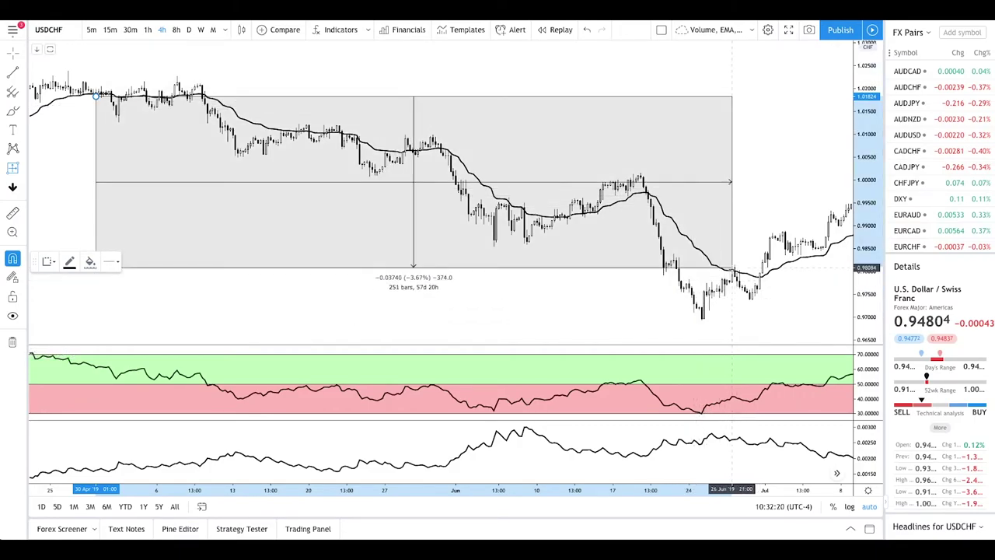
{"action": "left_click", "coordinate": [732, 268]}
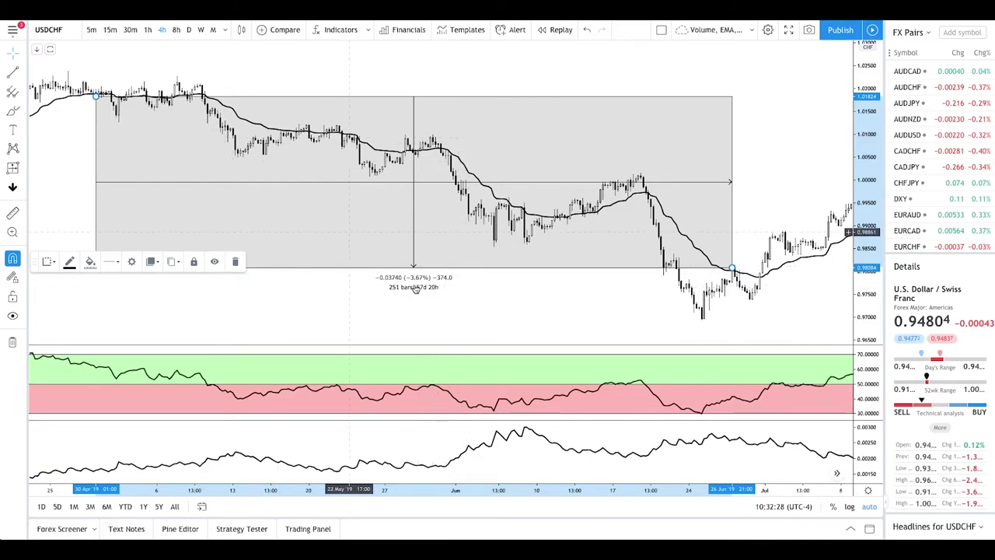
{"action": "left_click", "coordinate": [458, 285]}
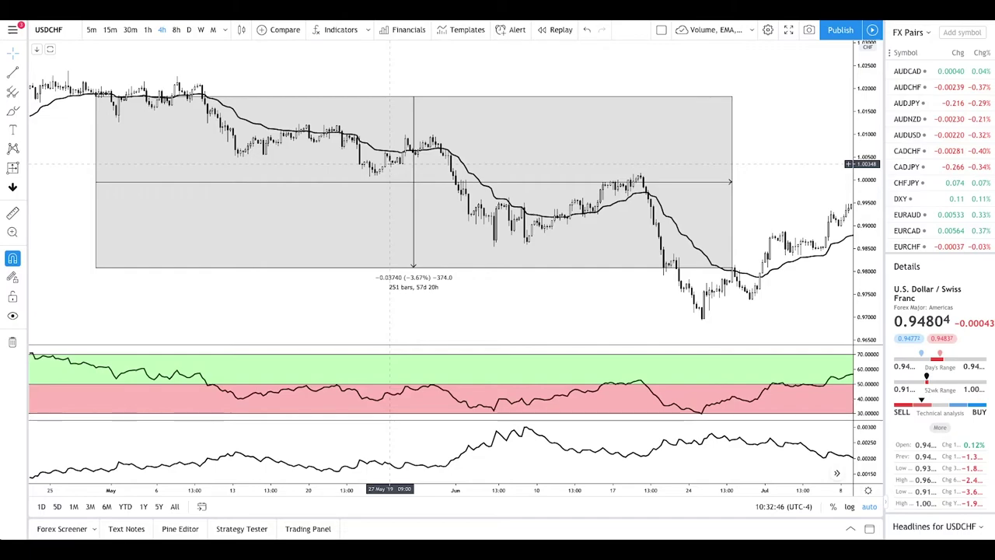
Step: Draw a small range at the early-May top, then move on to the USDJPY chart
{"action": "scroll", "coordinate": [155, 132], "scroll_direction": "up", "scroll_amount": 3}
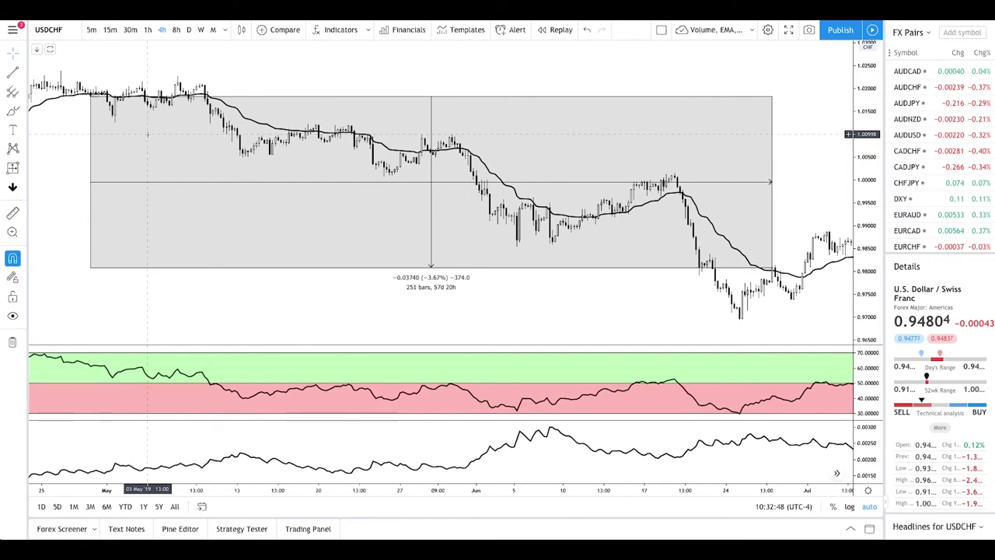
{"action": "left_click", "coordinate": [12, 167]}
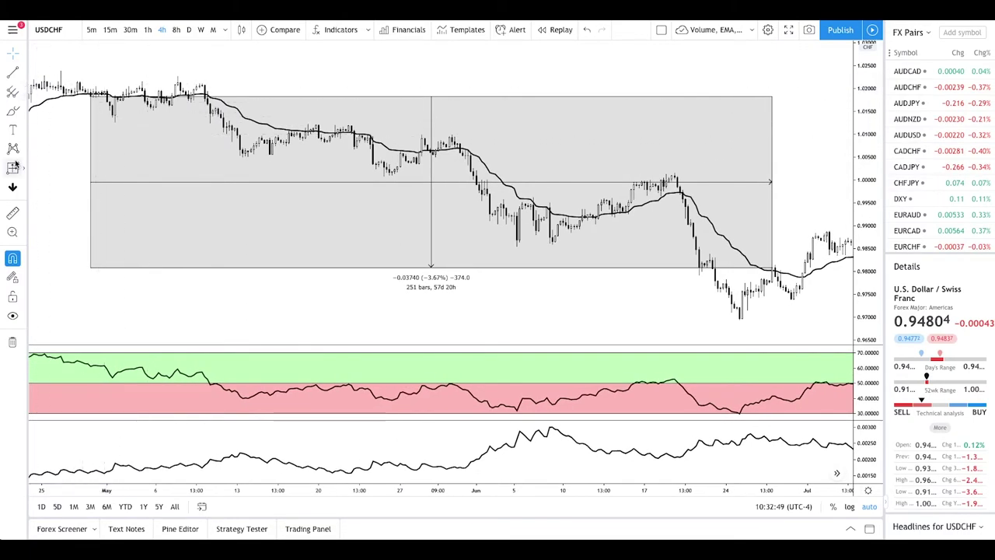
{"action": "left_click", "coordinate": [89, 95]}
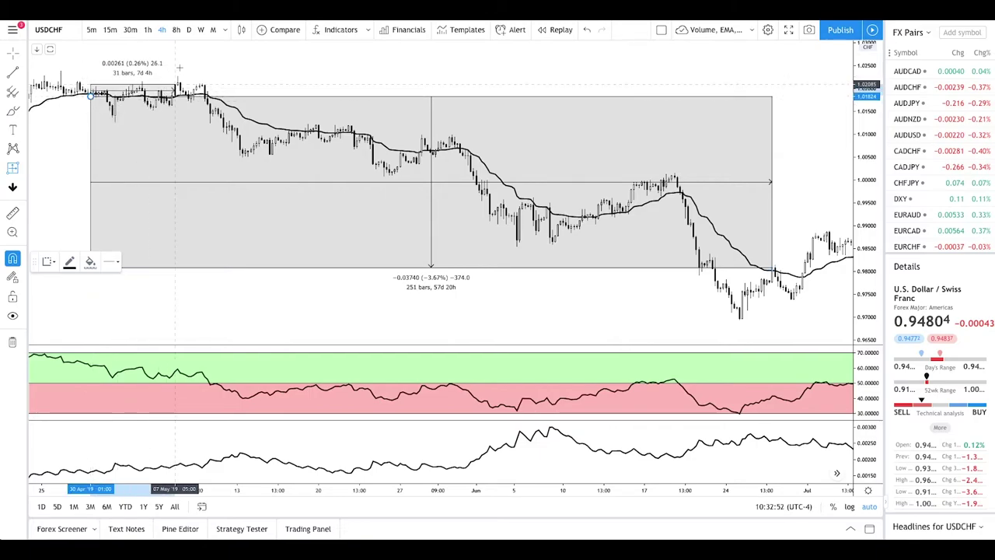
{"action": "left_click", "coordinate": [178, 75]}
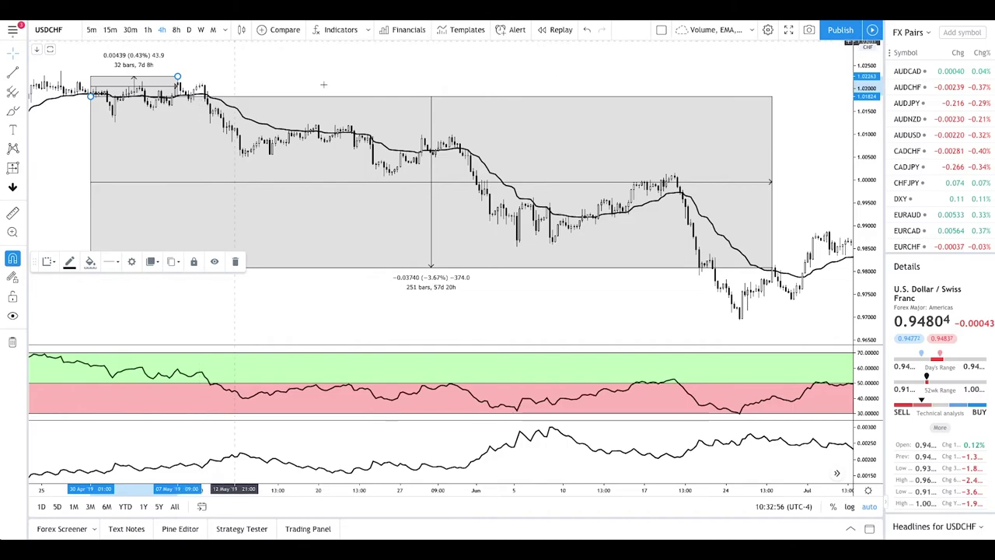
{"action": "key", "text": "space"}
{"action": "scroll", "coordinate": [647, 143], "scroll_direction": "up", "scroll_amount": 5}
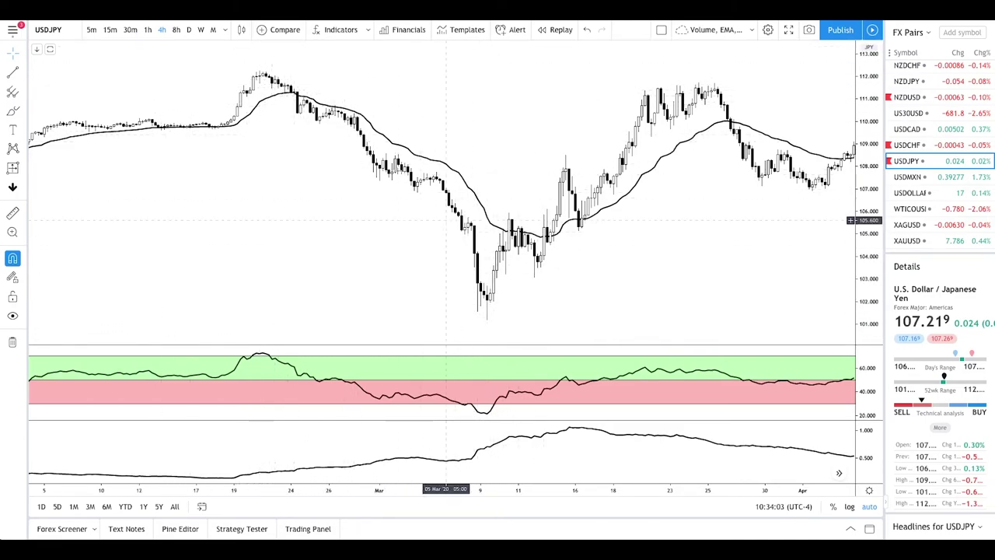
Step: Draw a date and price range box from the 24 Feb high to the 10 Mar low (−4.26%, 67 bars)
{"action": "left_click", "coordinate": [12, 167]}
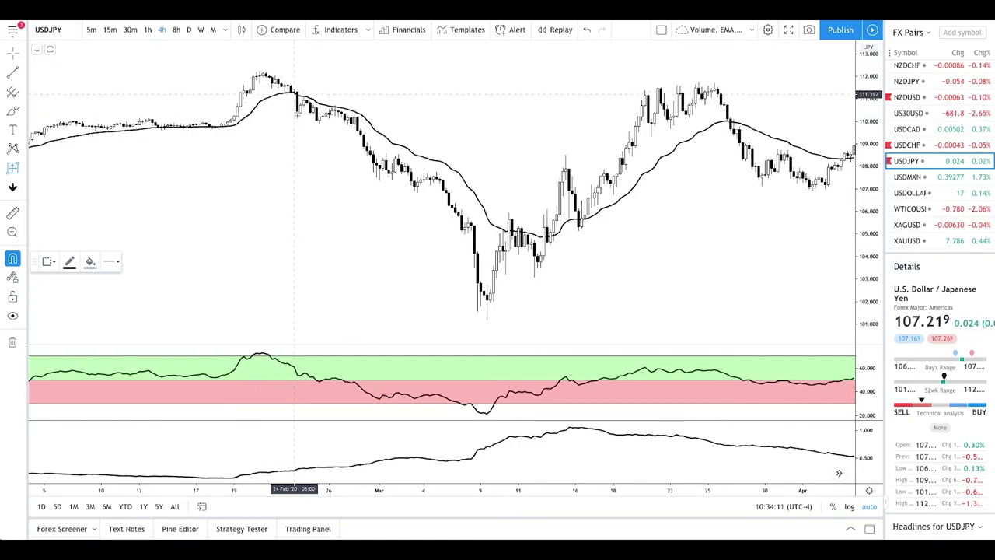
{"action": "left_click", "coordinate": [298, 113]}
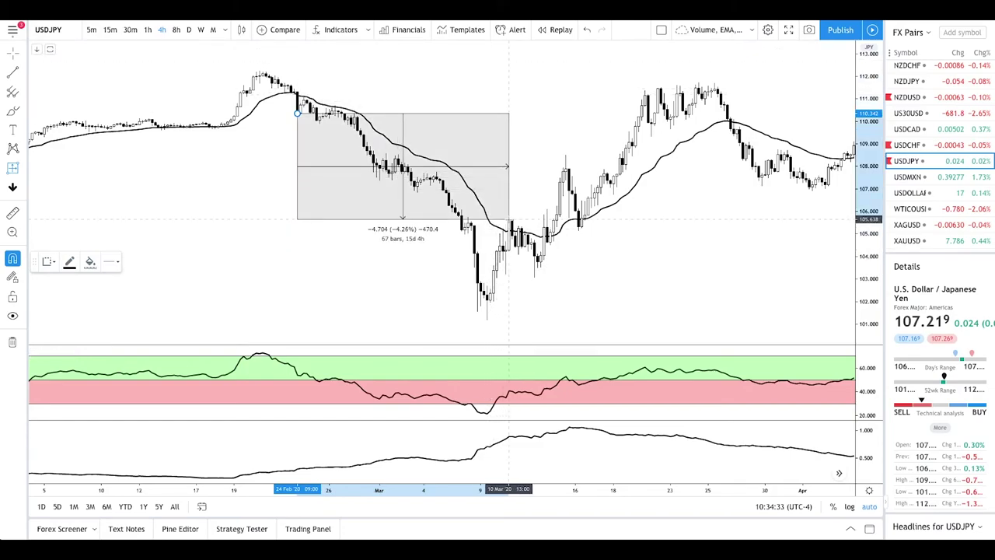
{"action": "left_click", "coordinate": [509, 220]}
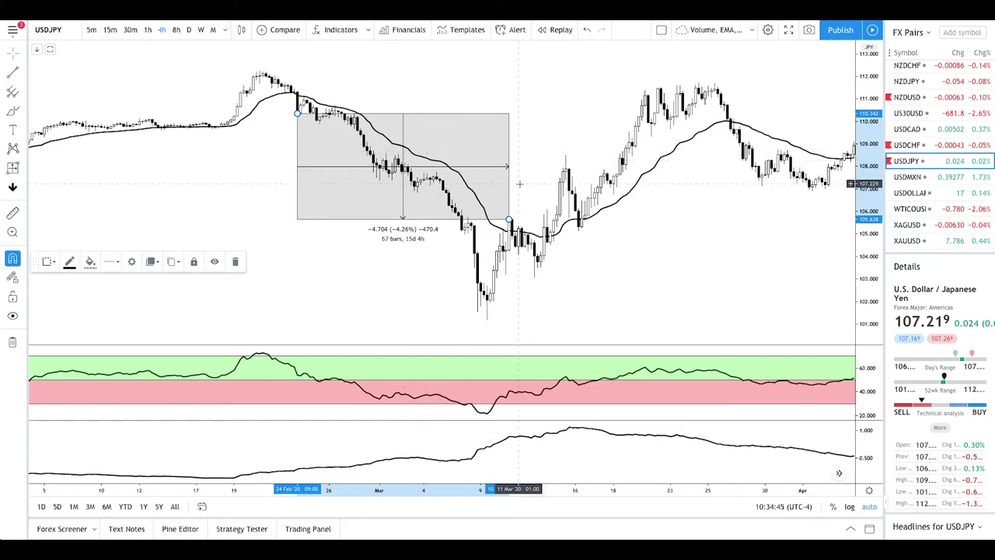
Step: Deselect the finished range box and select the bottom ATR indicator line
{"action": "scroll", "coordinate": [692, 169], "scroll_direction": "up", "scroll_amount": 1}
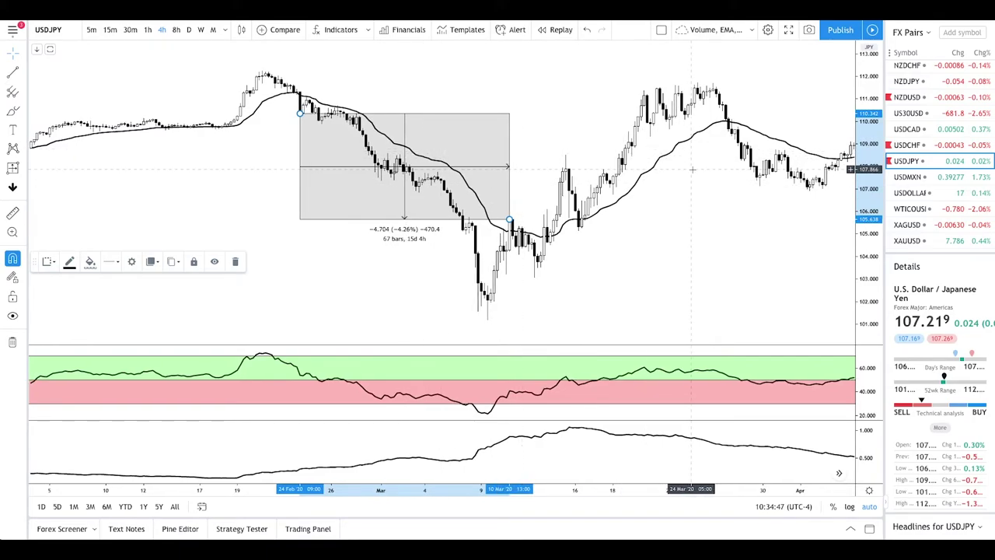
{"action": "left_click", "coordinate": [536, 91]}
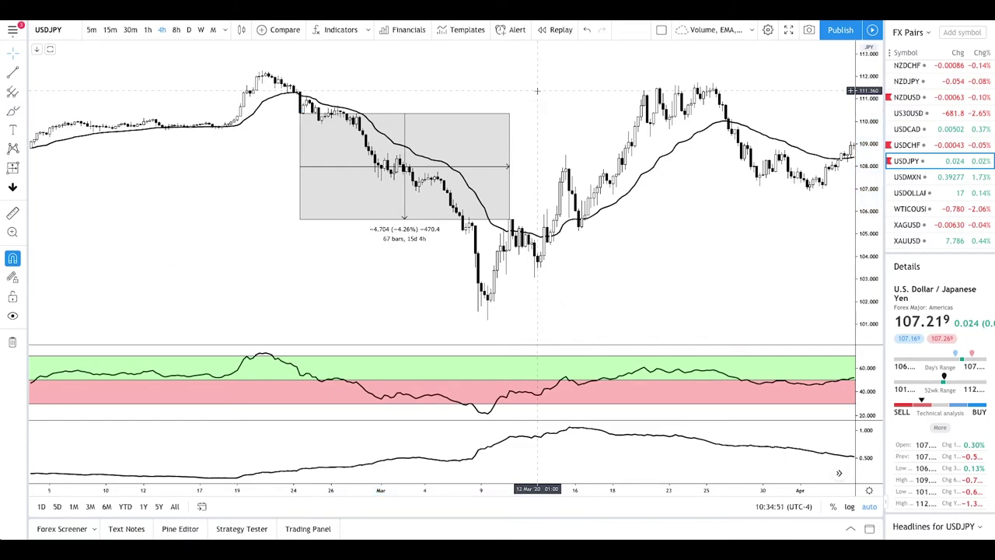
{"action": "left_click", "coordinate": [527, 440]}
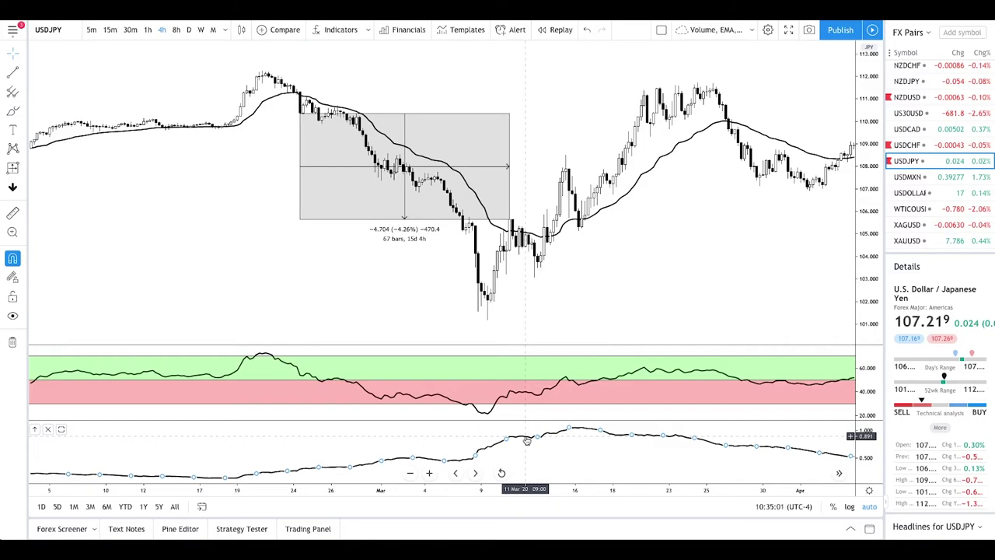
Step: Delete the selected ATR indicator, leaving only the Trend RSI pane below price
{"action": "key", "text": "Delete"}
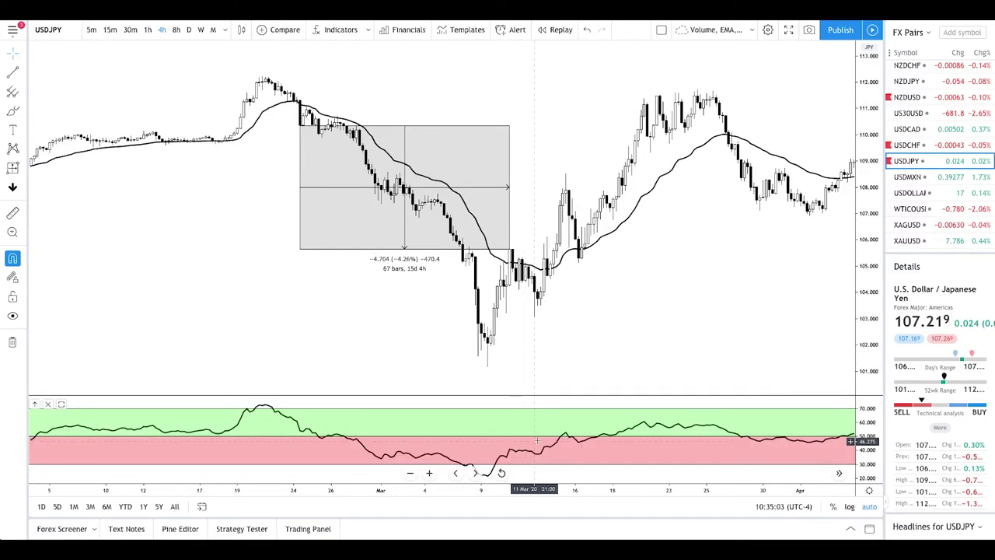